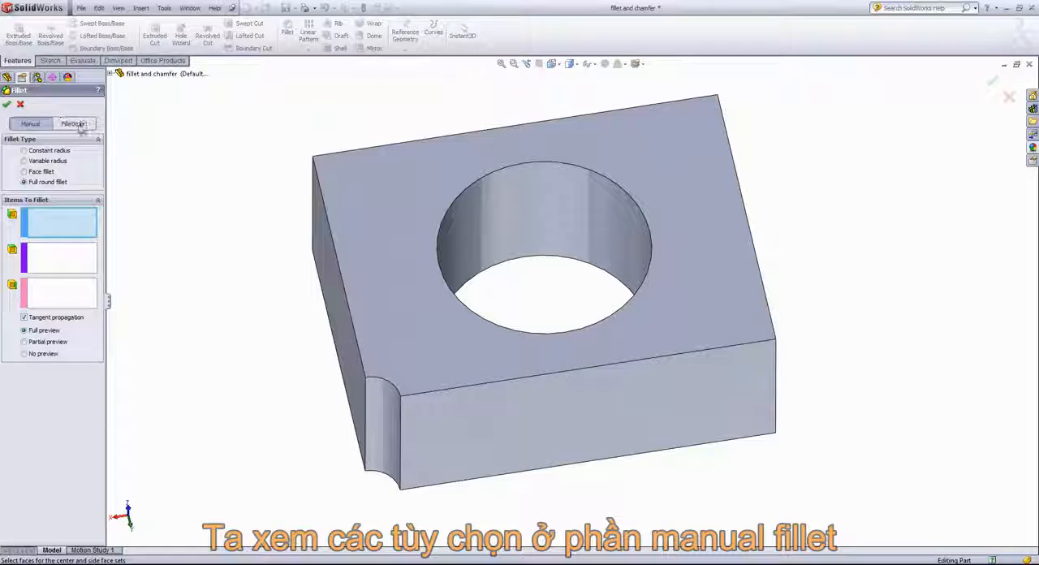
Set up a face fillet between the block's large holed top face and the concave notch face at the corner
left_click(76, 123)
left_click(31, 125)
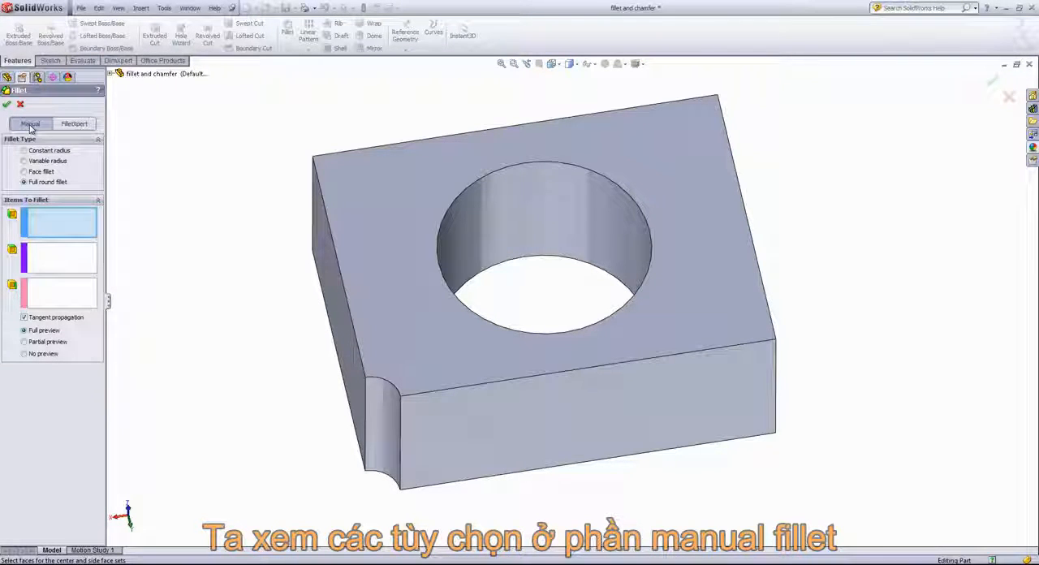
left_click(37, 170)
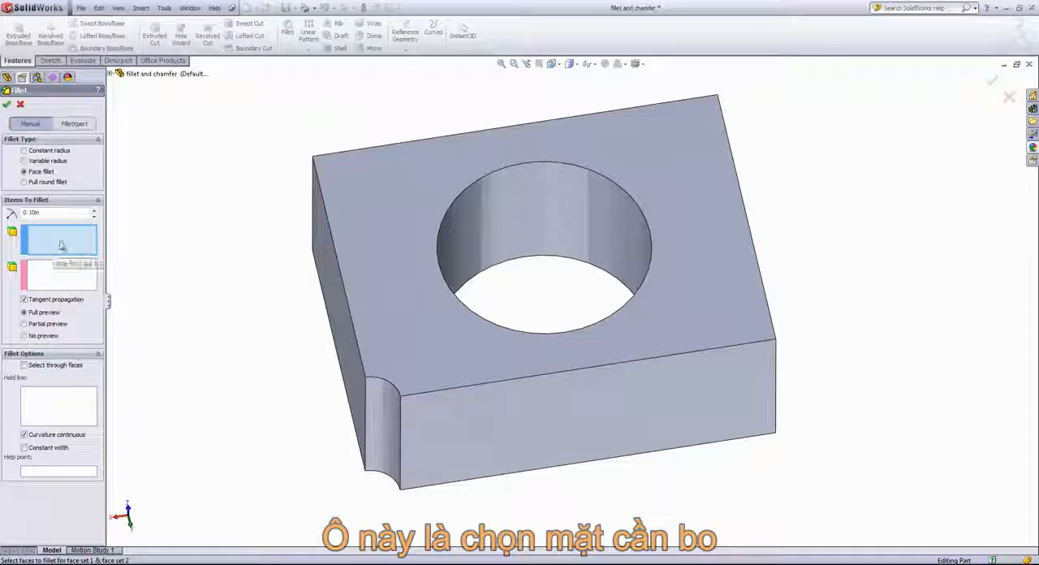
left_click(400, 244)
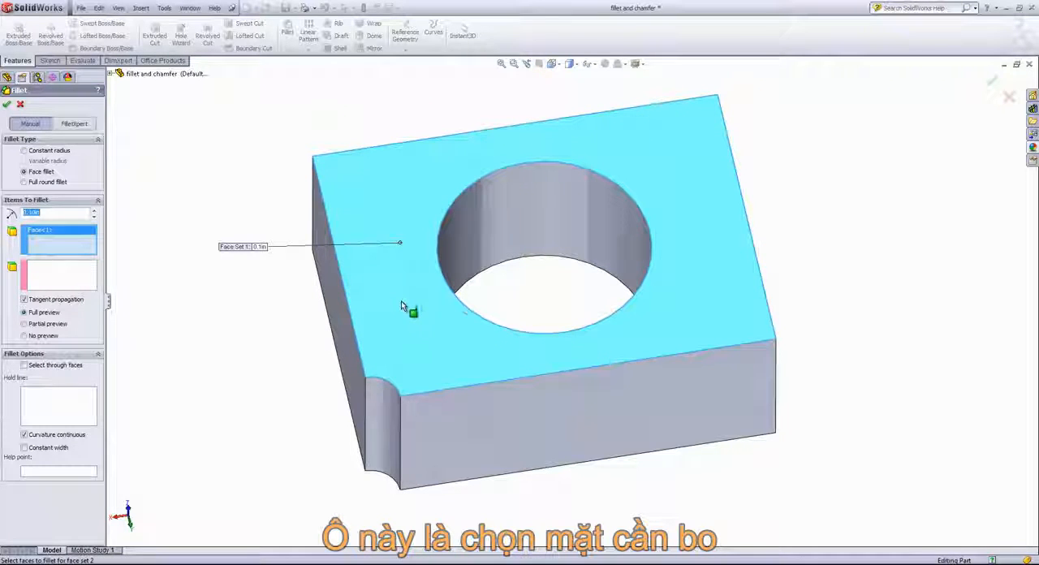
left_click(65, 275)
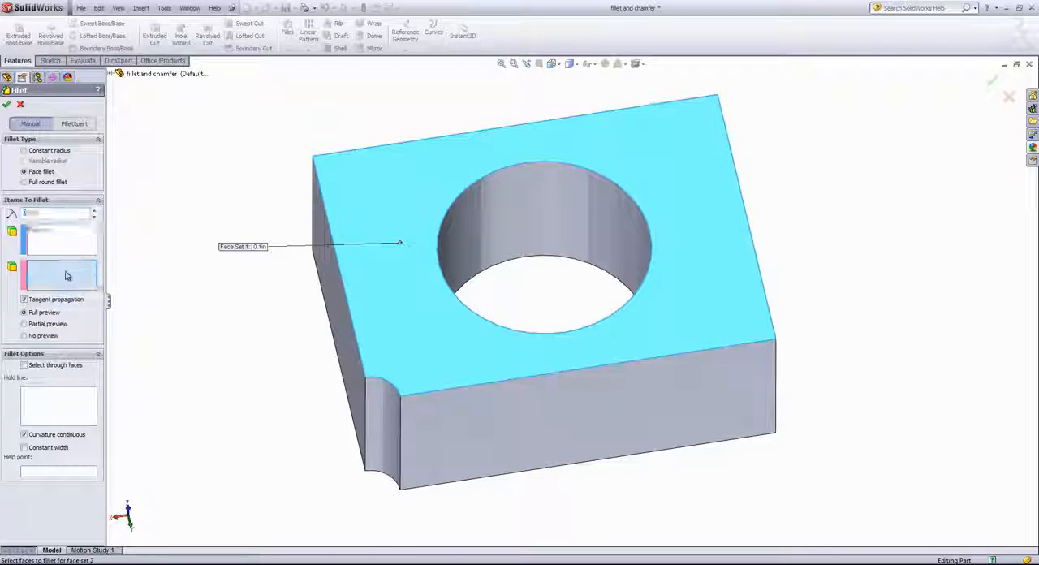
left_click(388, 420)
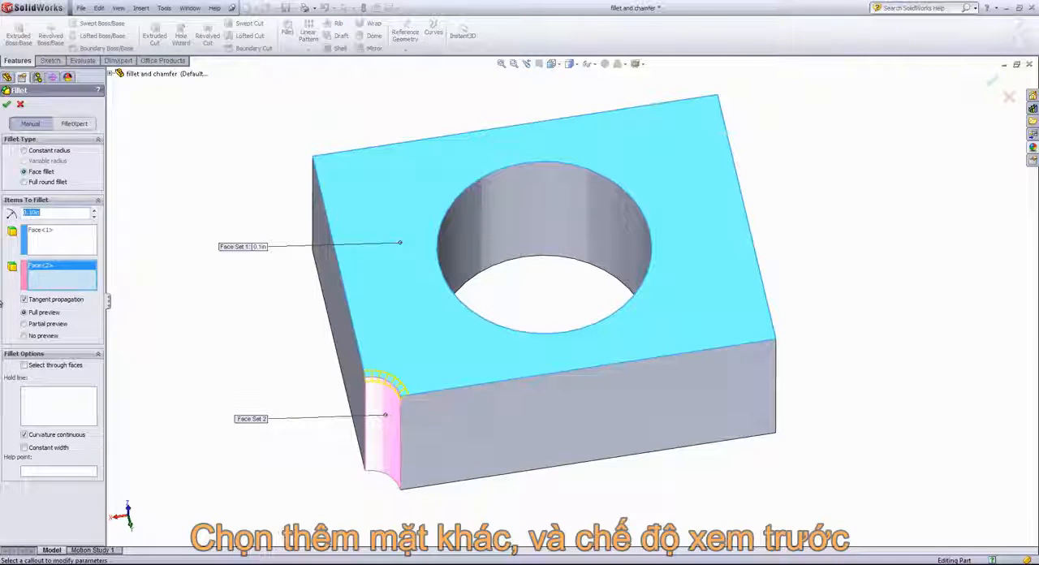
left_click(25, 325)
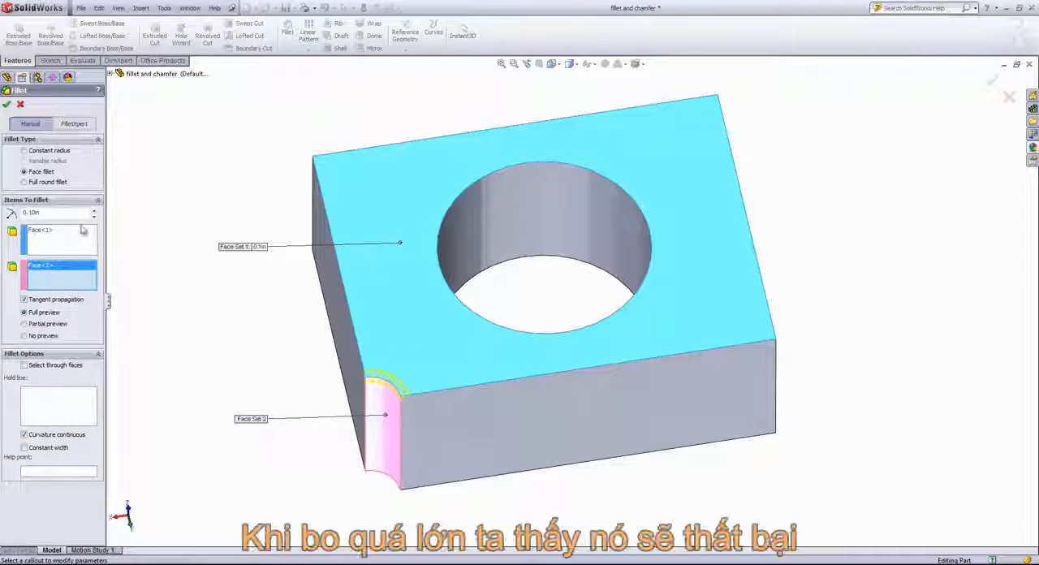
Try a radius of 2.5 in for the face fillet
left_click_drag(84, 216, 2, 216)
type("0.")
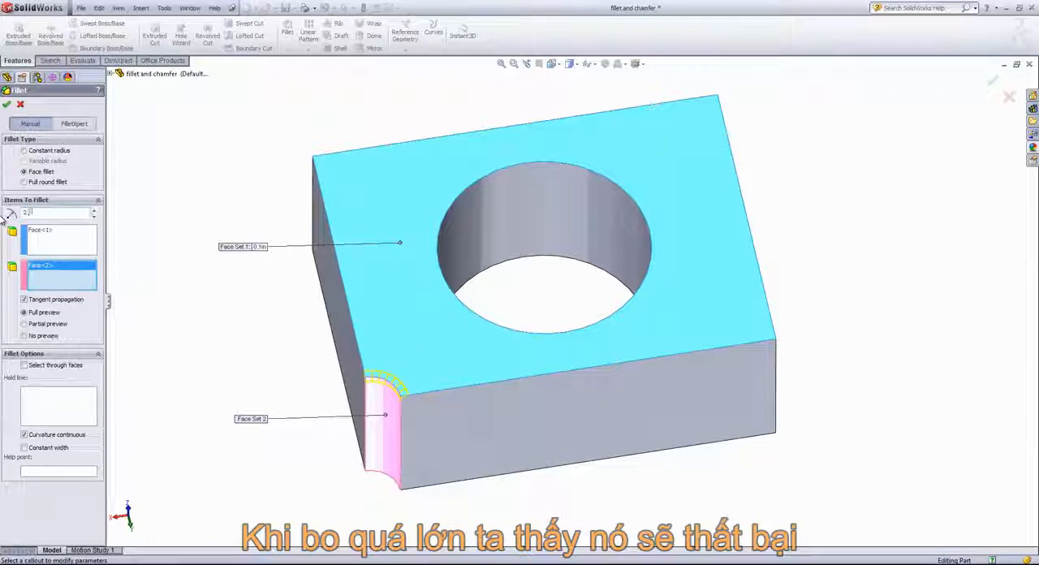
type("5")
key("Return")
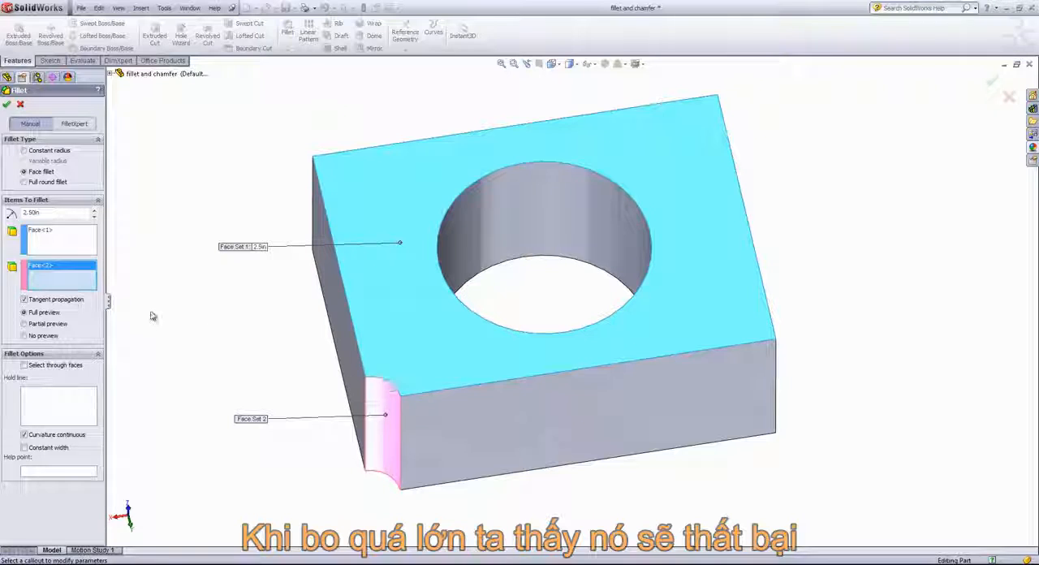
Set the face fillet's radius to 1.1 in and enable constant width with curvature continuous kept on
double_click(31, 212)
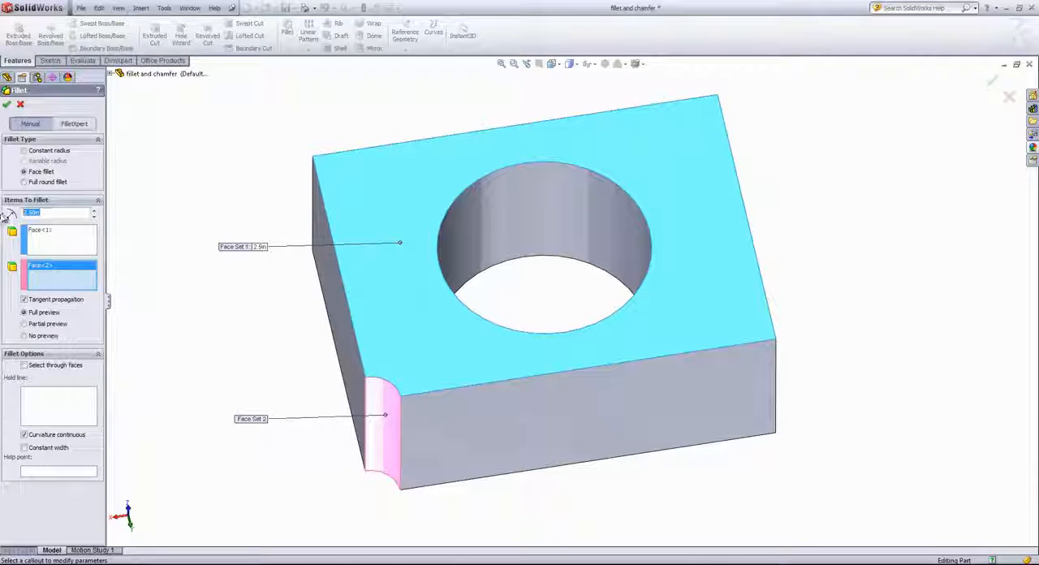
type("1.1")
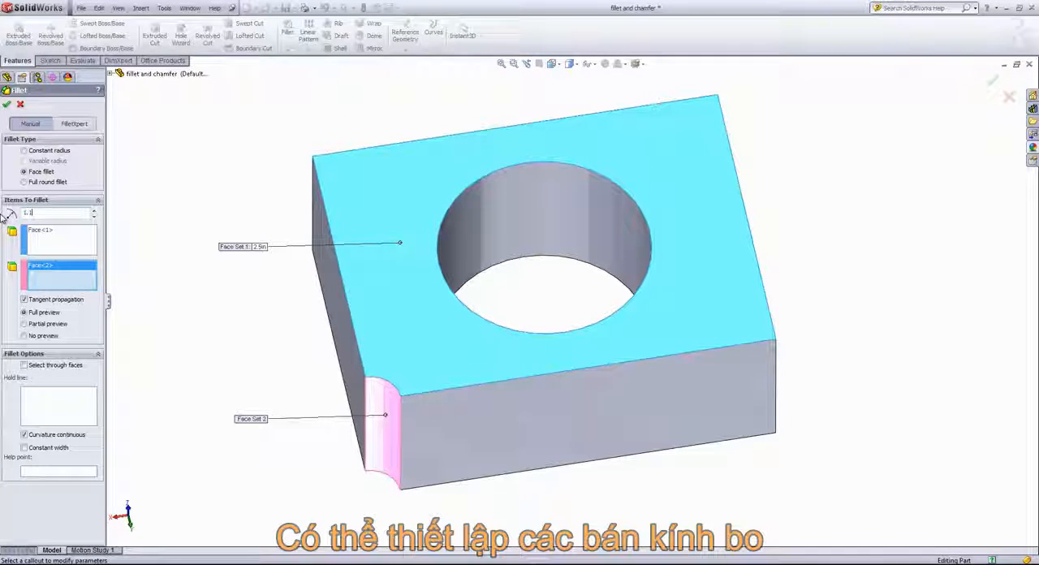
key("Return")
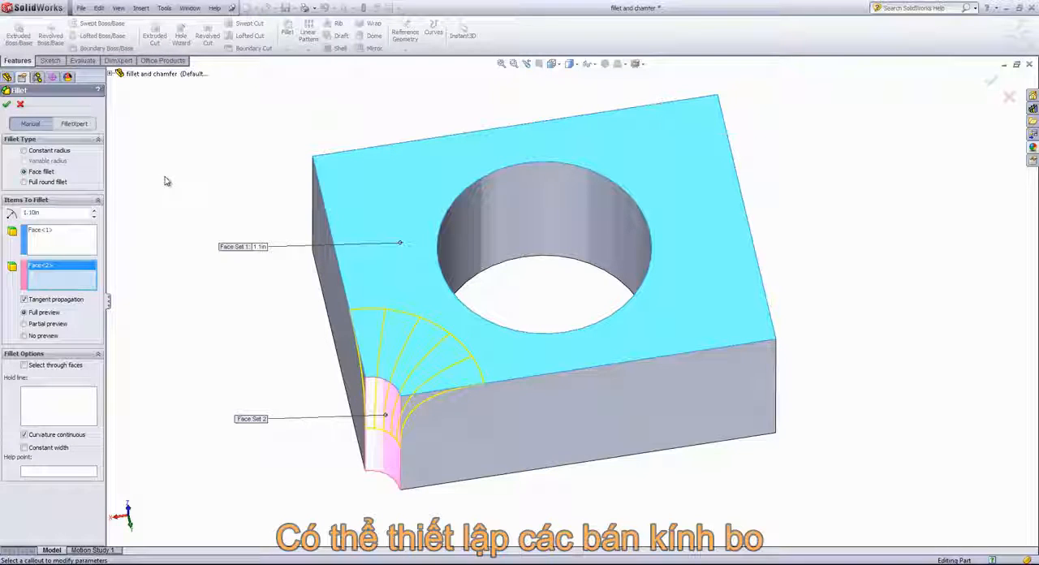
middle_click_drag(177, 289, 180, 266)
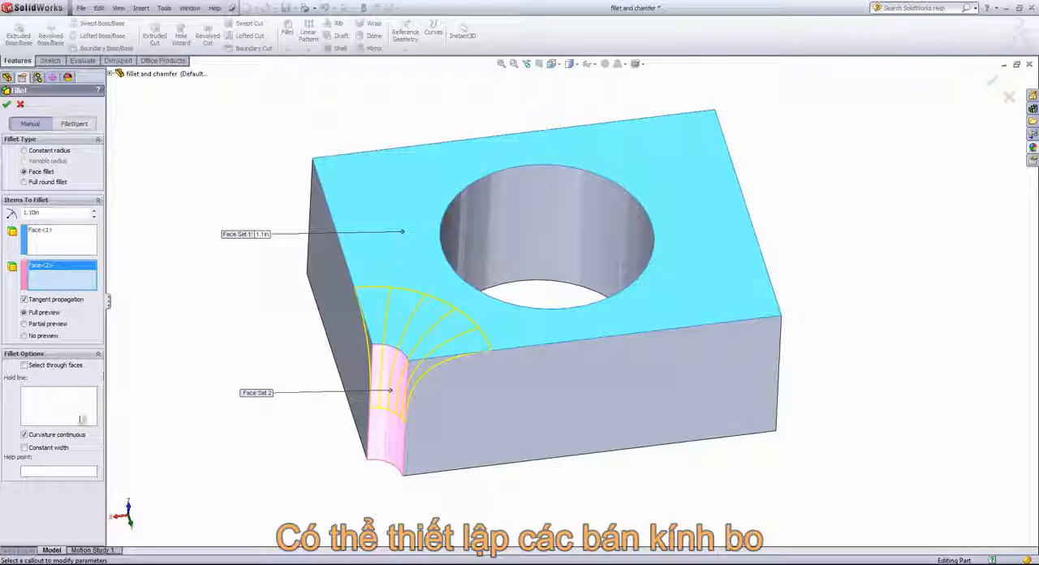
left_click(25, 435)
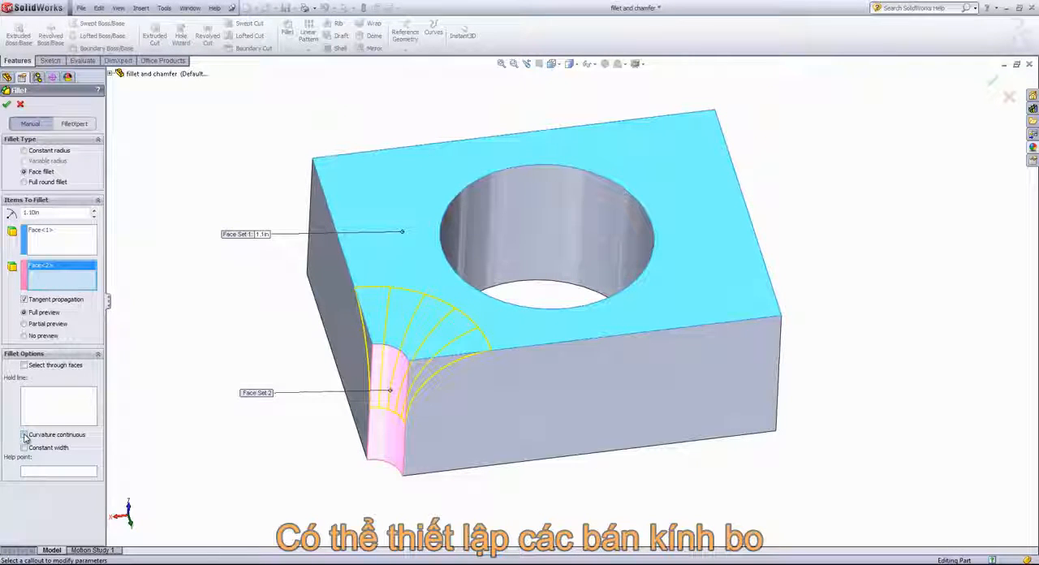
left_click(24, 435)
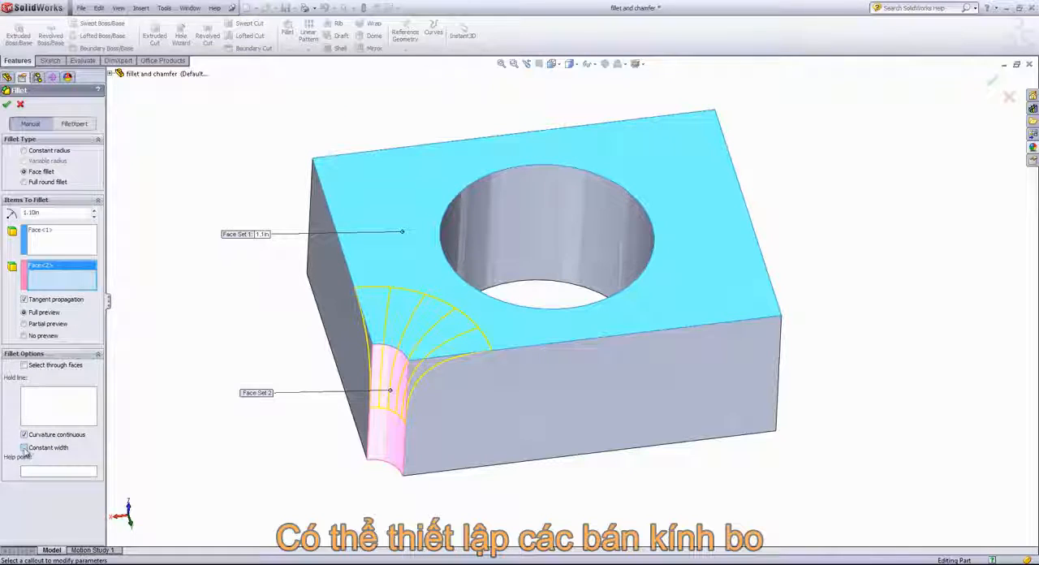
left_click(25, 448)
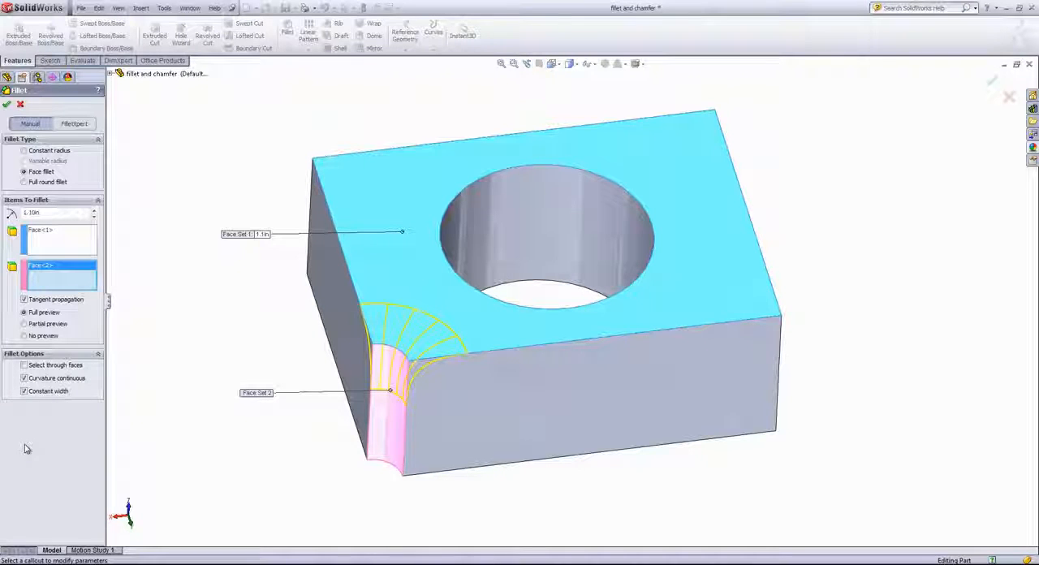
Try adding the two side faces beside the notch to the first face set, and compare the partial and full previews
left_click(61, 241)
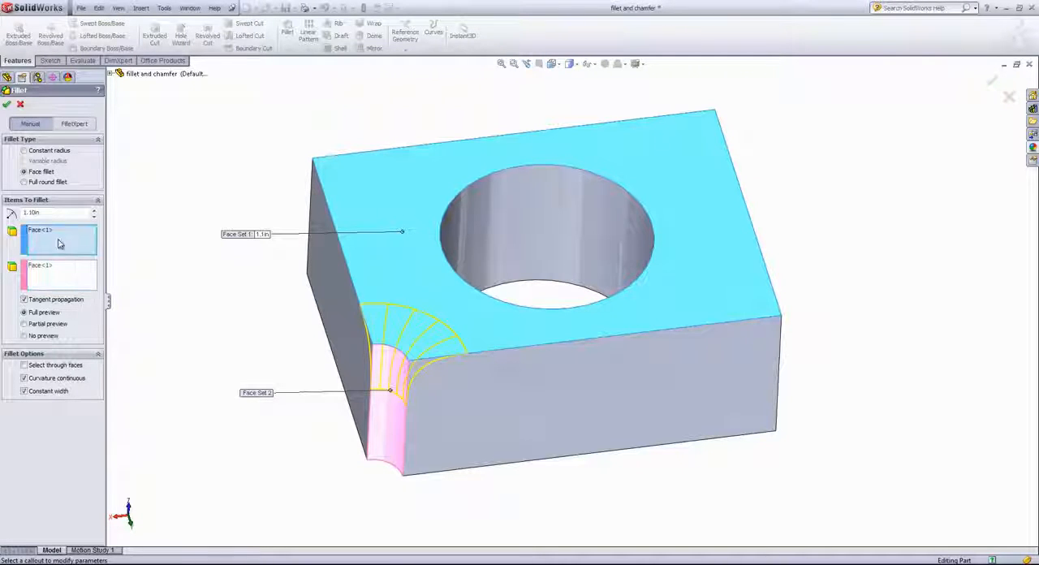
left_click(491, 418)
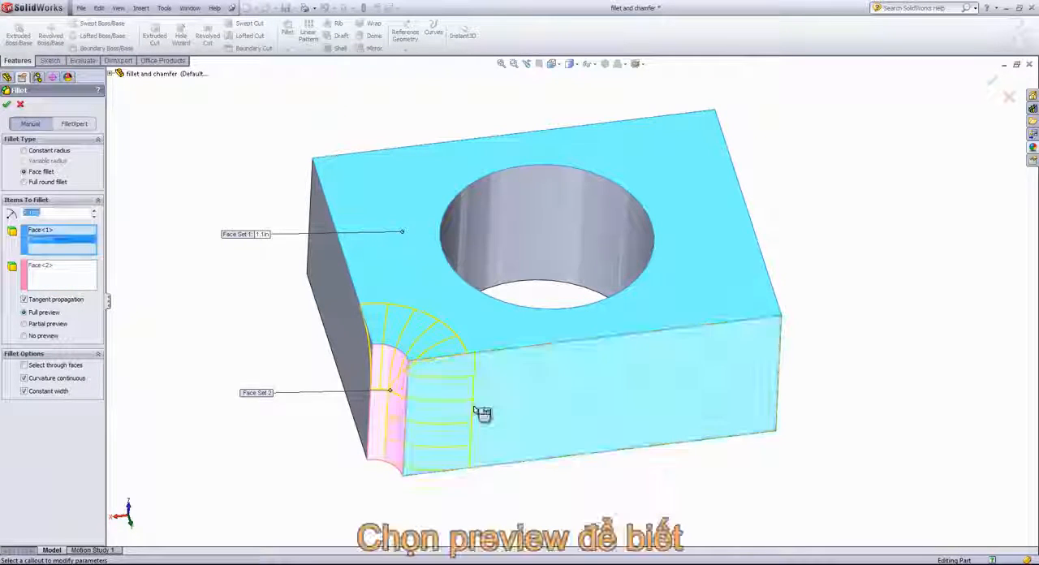
left_click(349, 343)
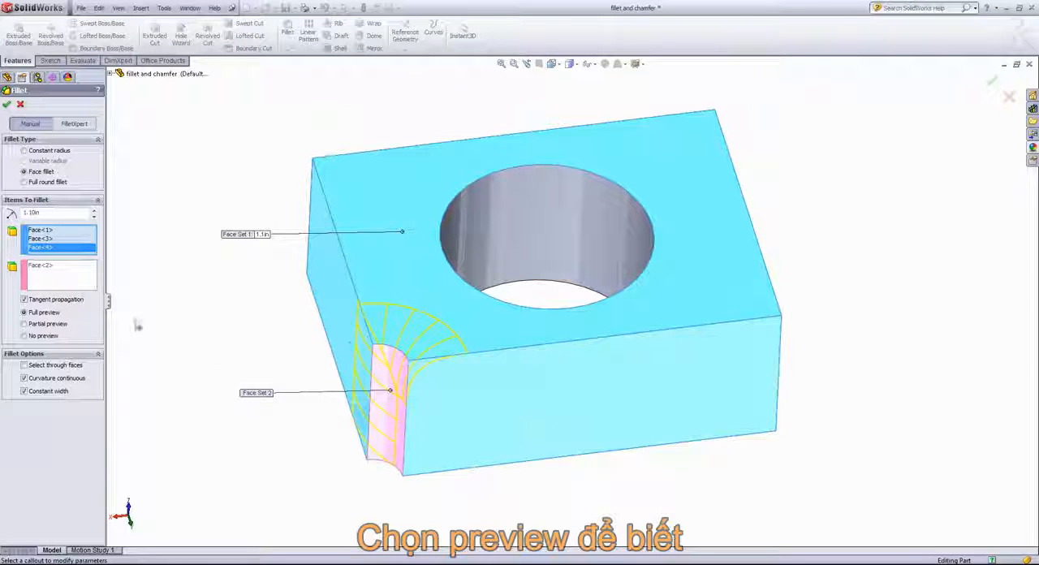
left_click(39, 325)
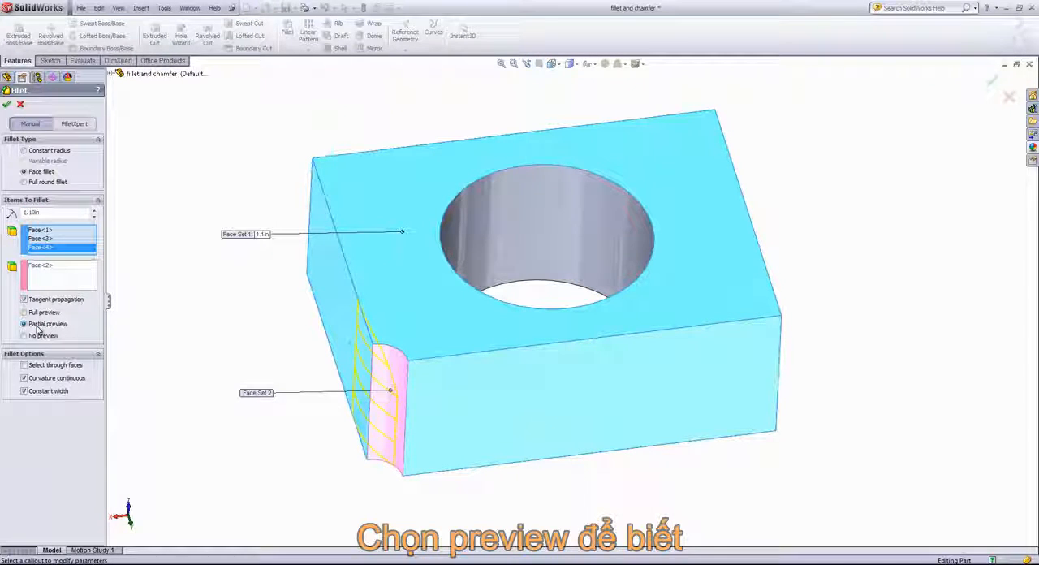
left_click(42, 313)
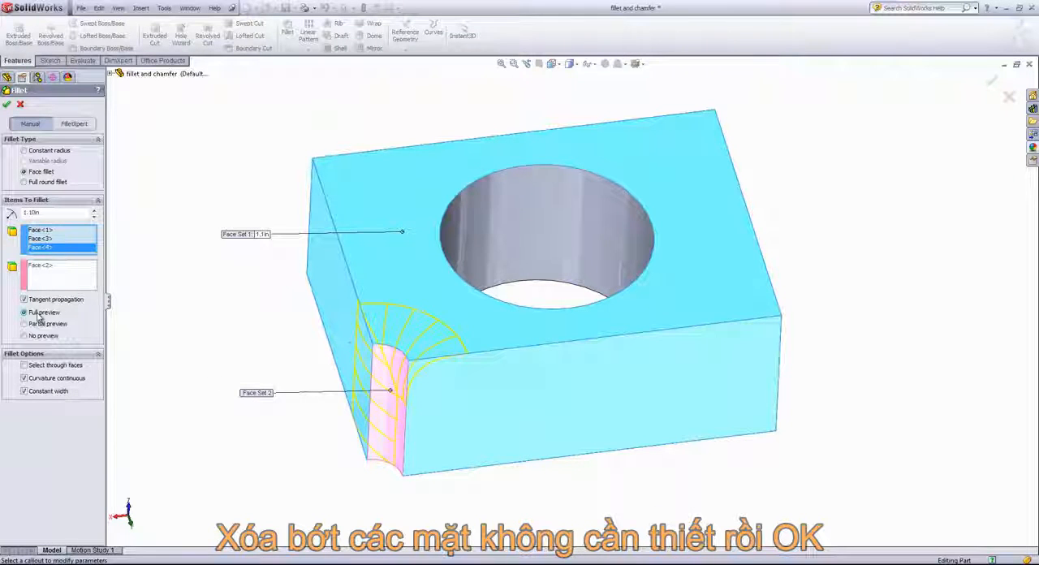
Remove the two added side faces from the first face set and apply the face fillet
left_click(46, 248)
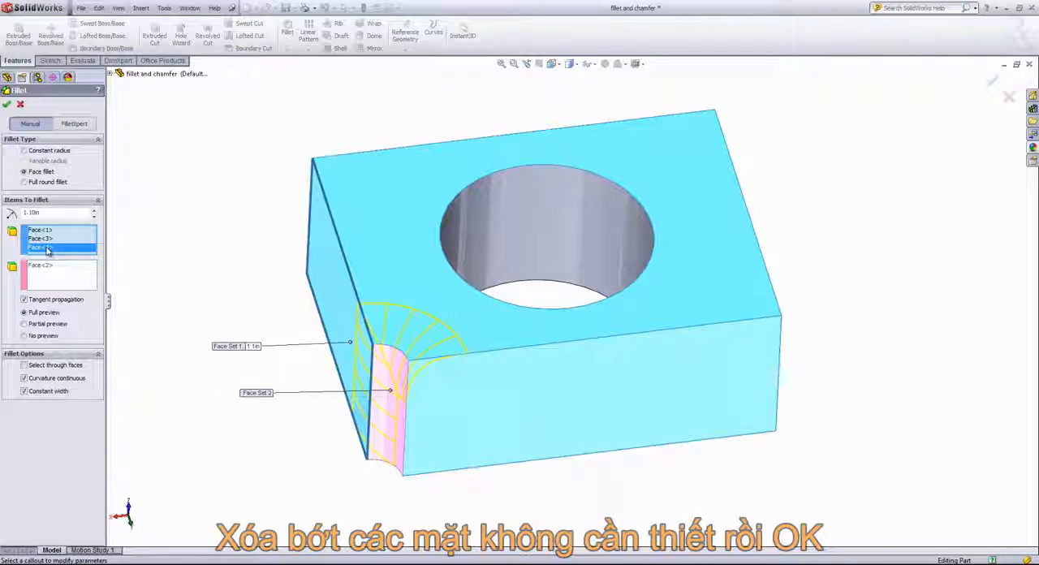
key("Delete")
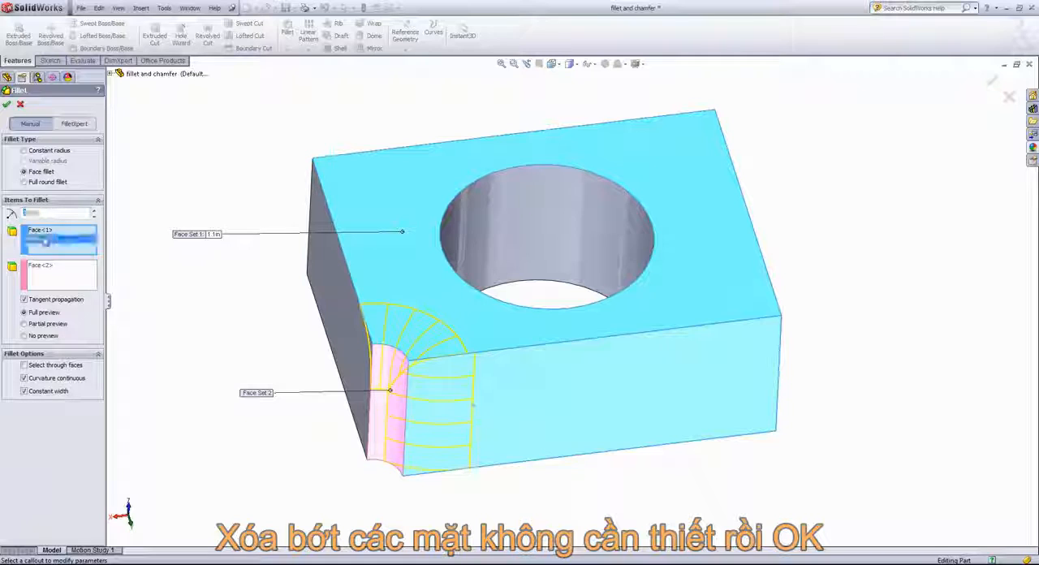
left_click(46, 238)
key("Delete")
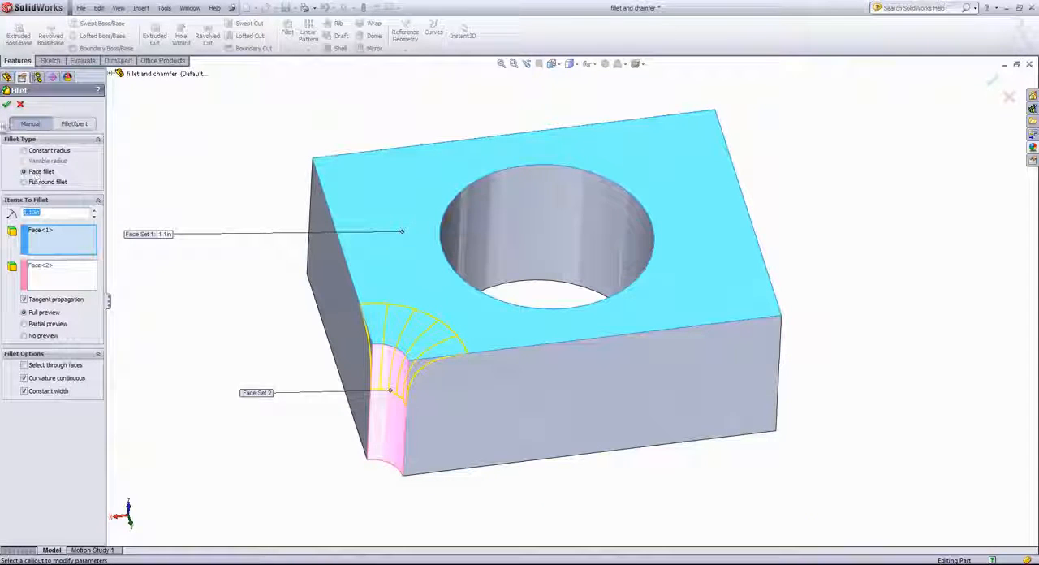
left_click(7, 106)
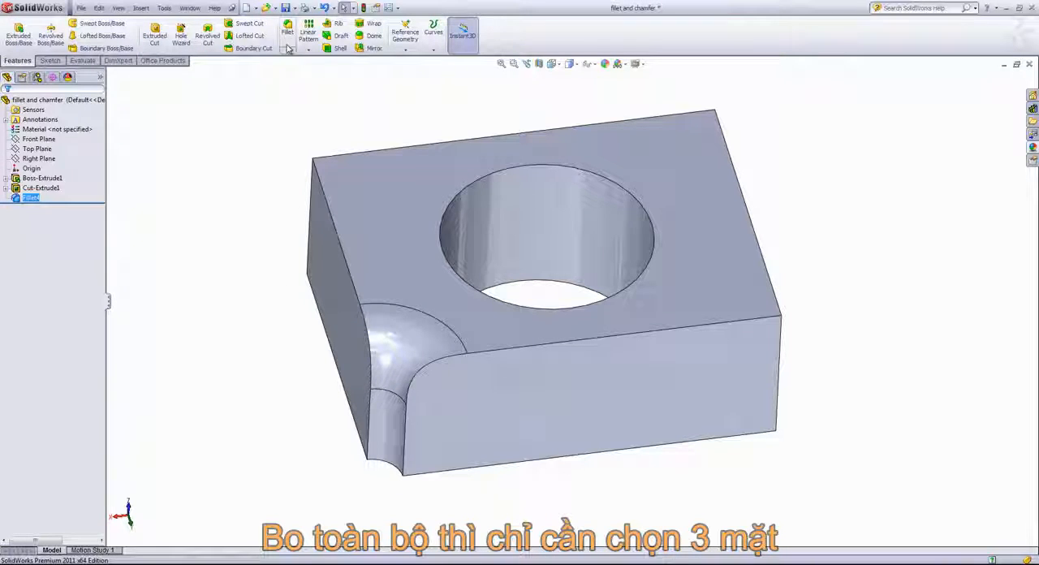
Set up a full round fillet with the narrow side face away from the notch as center and the two large holed faces as sides
left_click(288, 31)
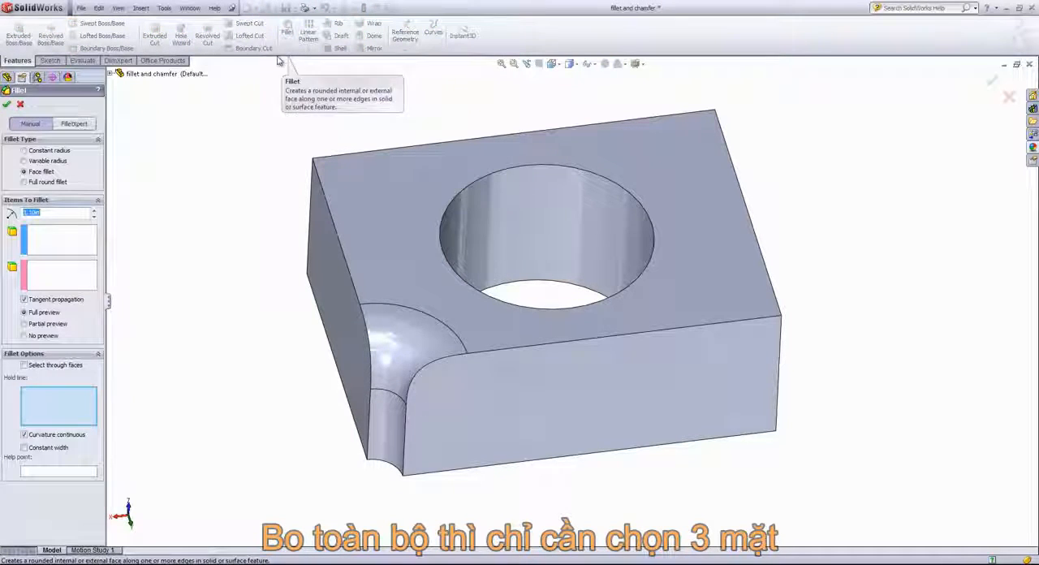
left_click(31, 182)
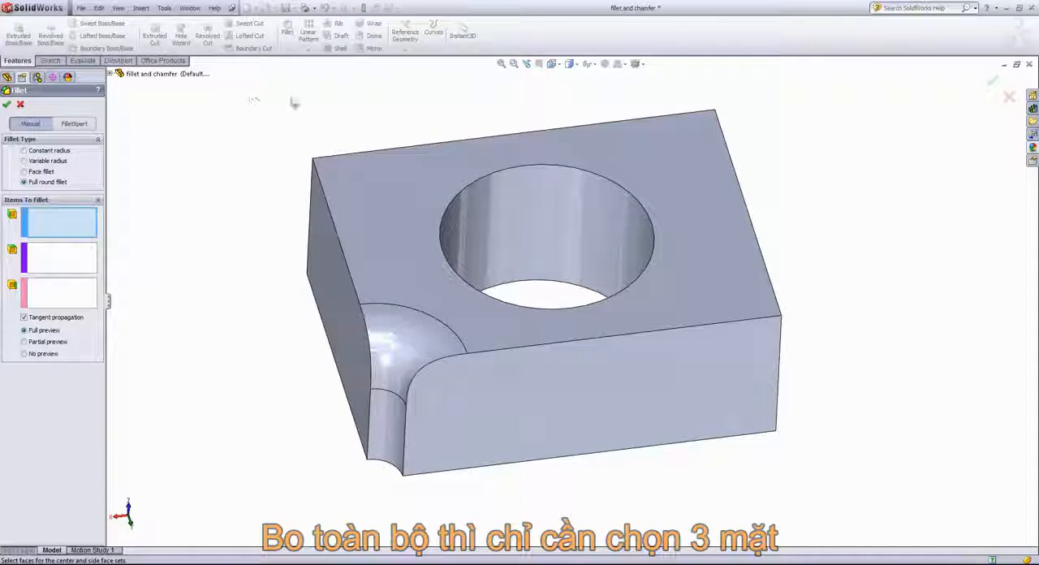
middle_click_drag(292, 101, 364, 240)
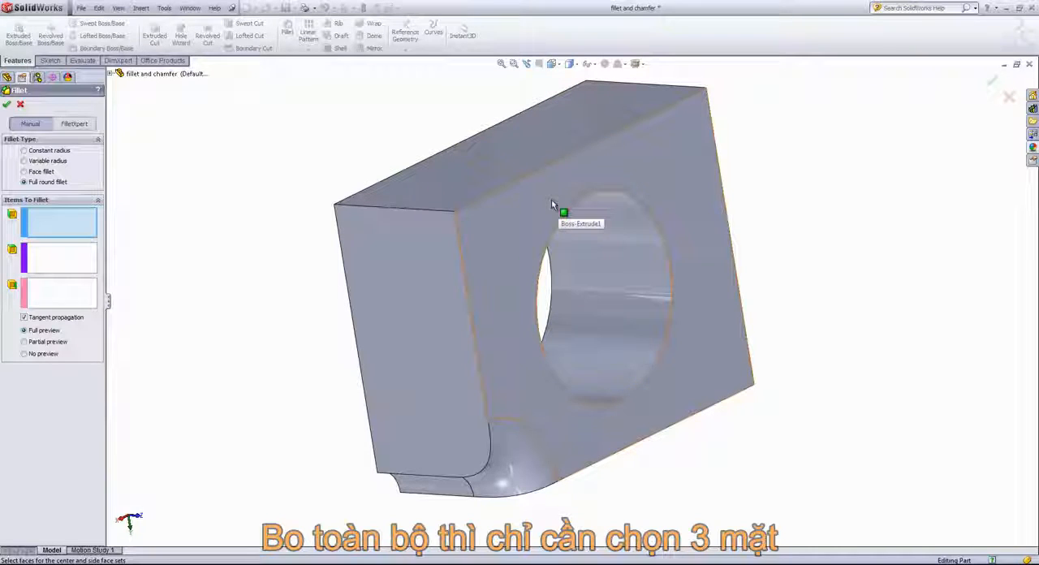
left_click(504, 215)
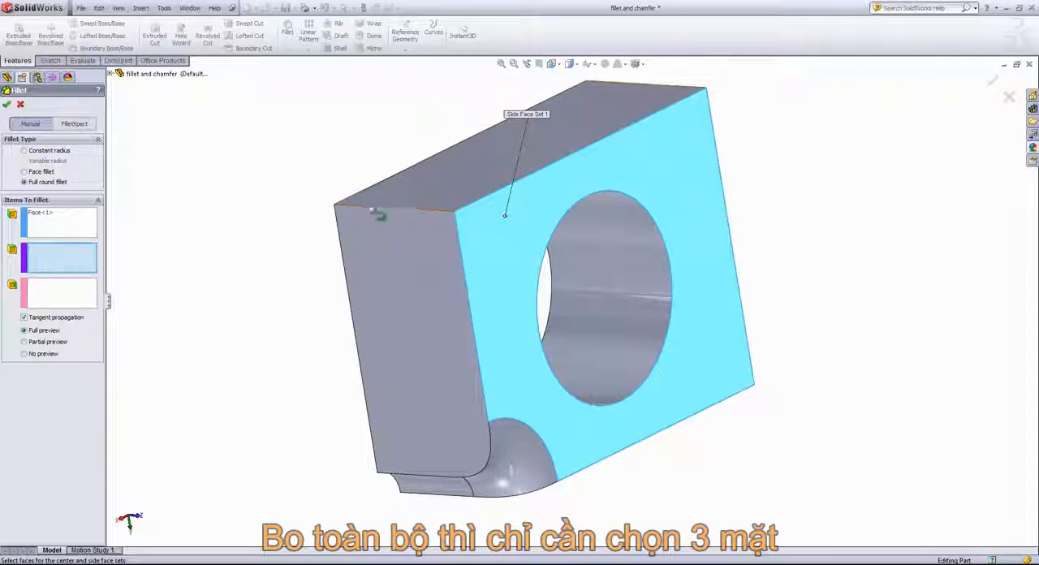
left_click(457, 168)
left_click(41, 293)
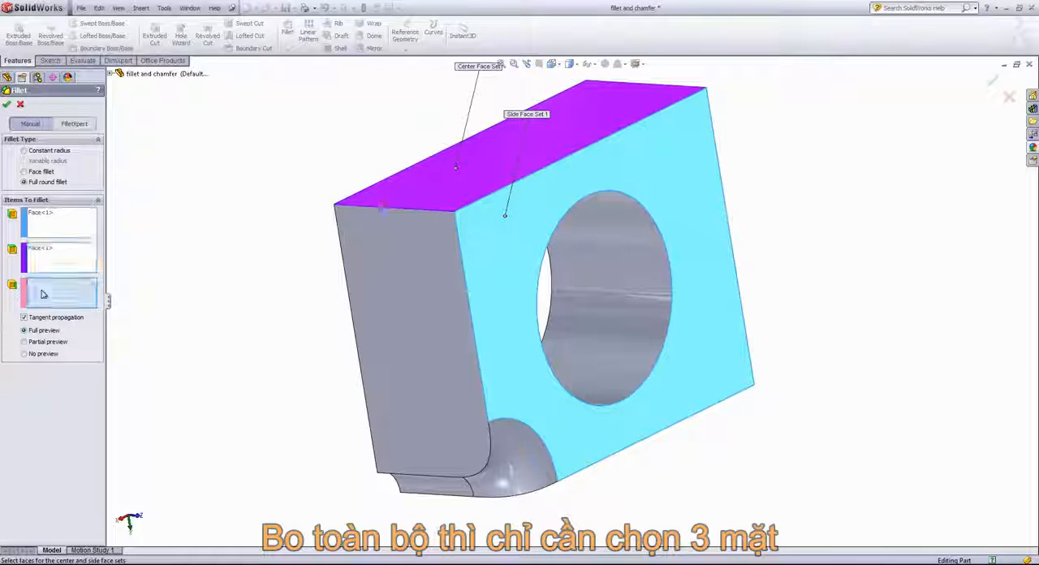
middle_click_drag(213, 169, 325, 187)
left_click(439, 172)
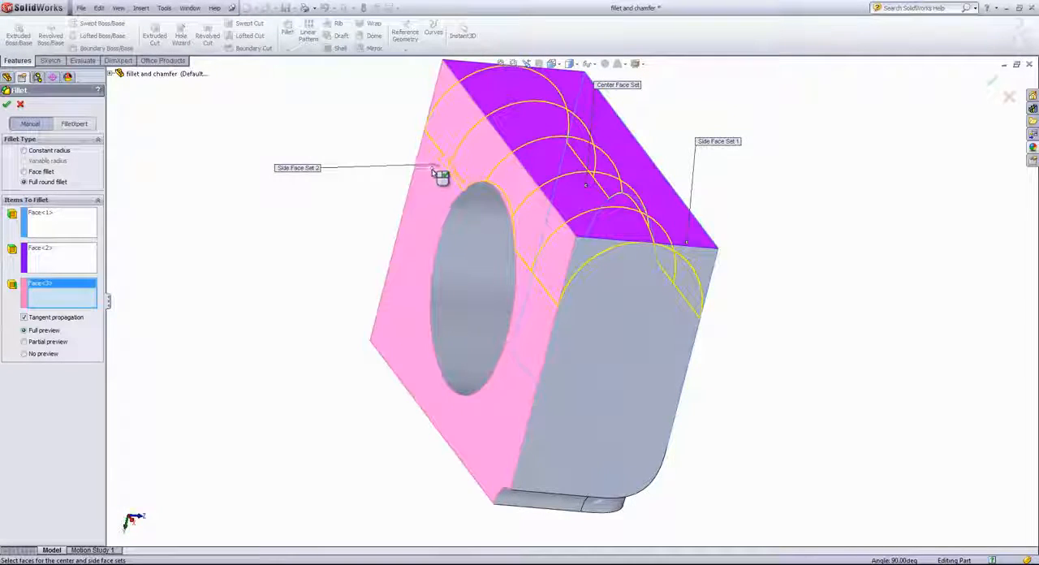
Check the center and side face selections in the preview and apply the full round fillet
middle_click_drag(355, 281, 259, 223)
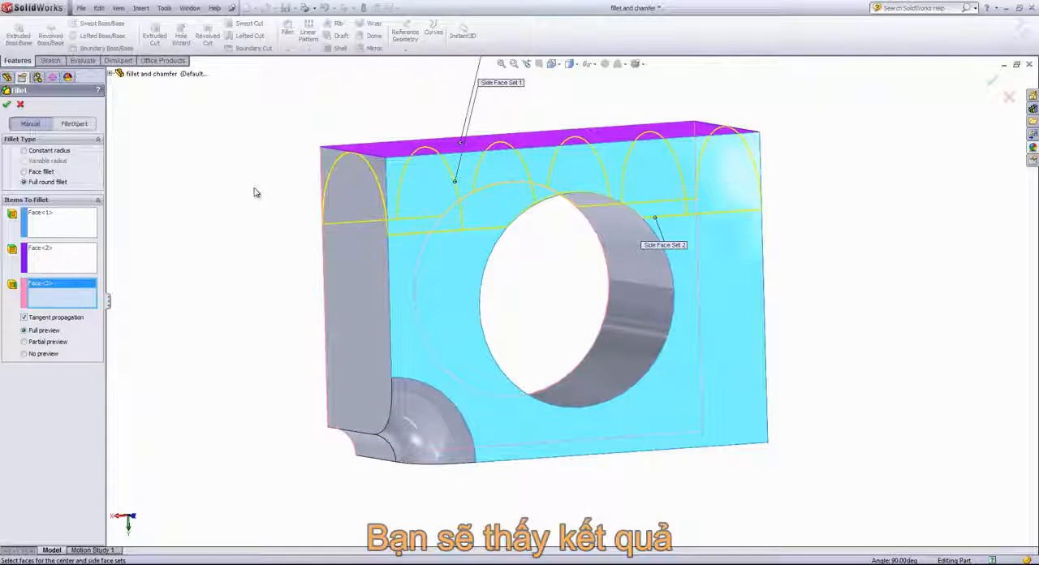
left_click(37, 256)
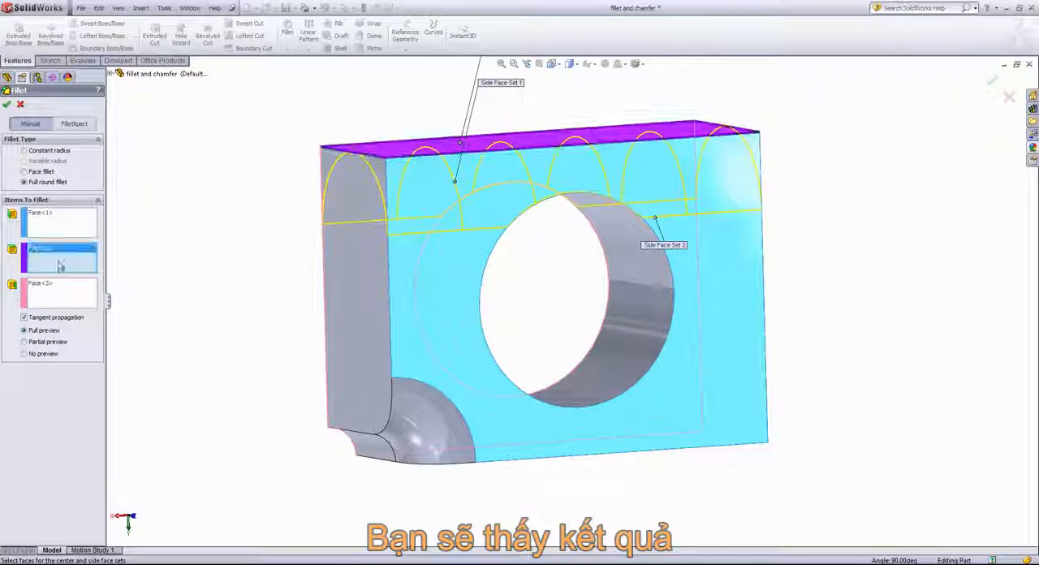
left_click(61, 218)
left_click(60, 300)
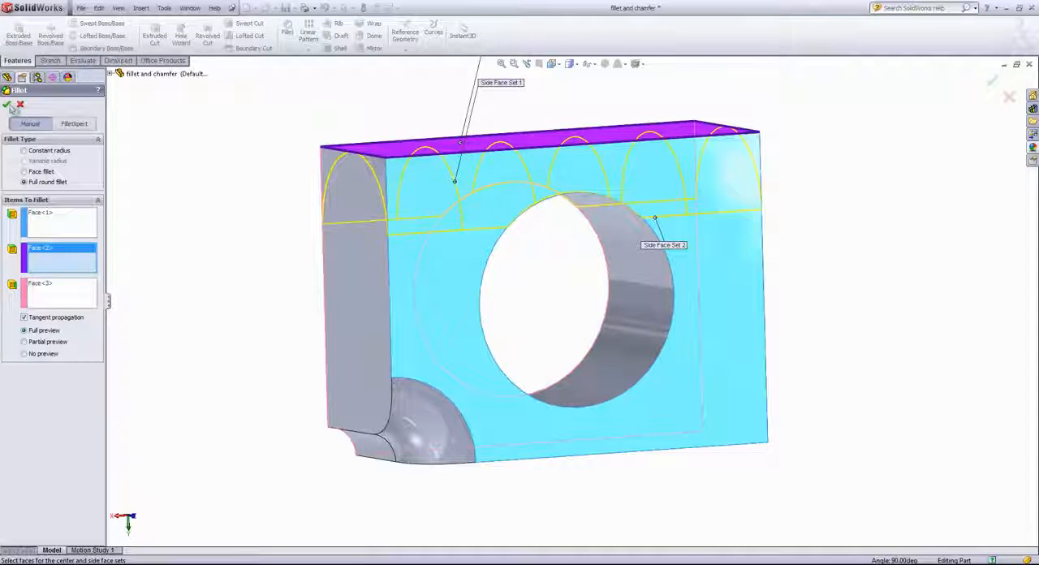
left_click(7, 104)
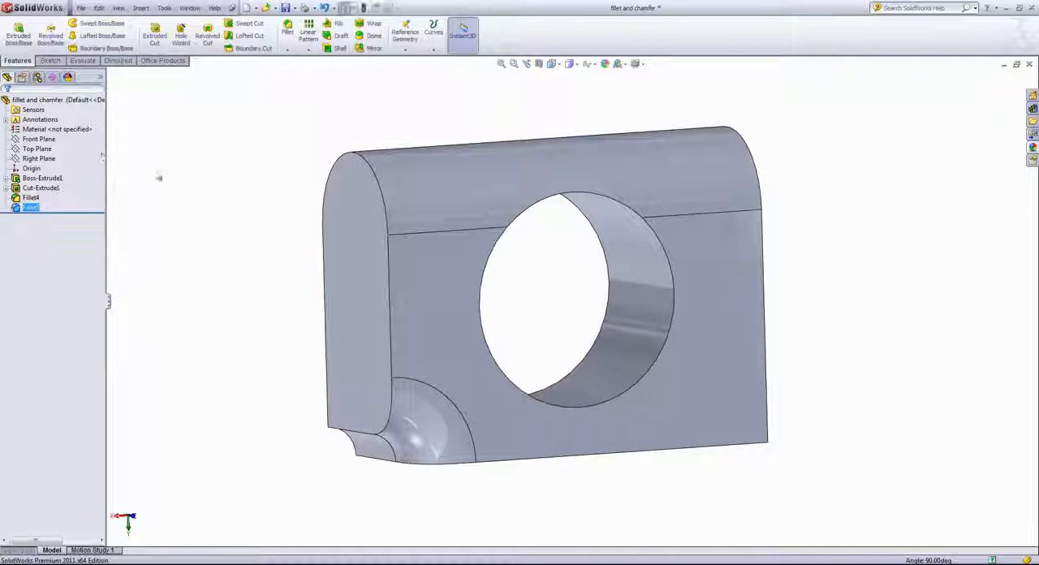
Start a constant radius fillet and set its radius to 0.1 in
left_click(287, 32)
left_click(40, 151)
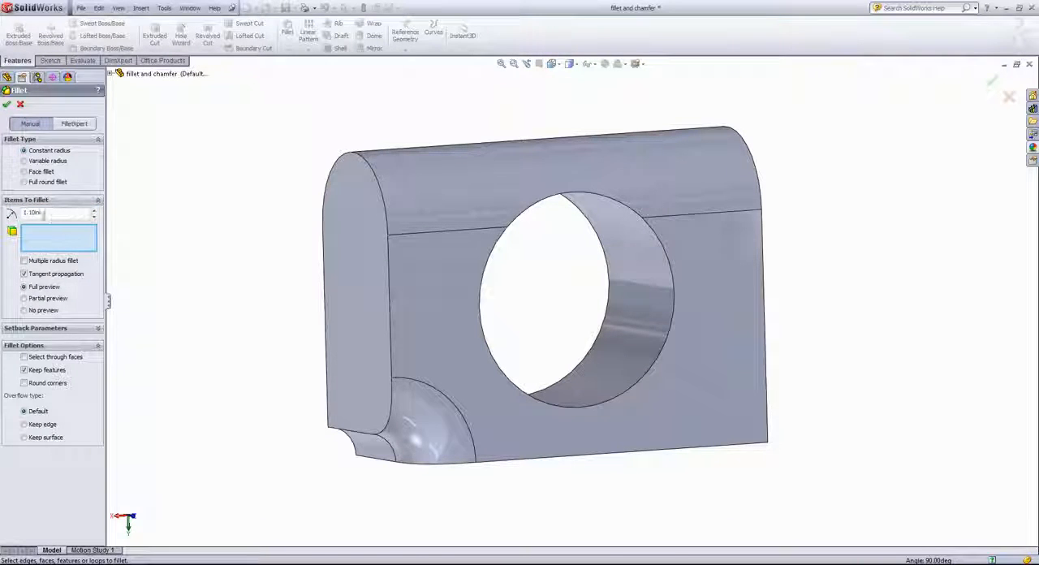
left_click_drag(42, 214, 7, 228)
type(".1")
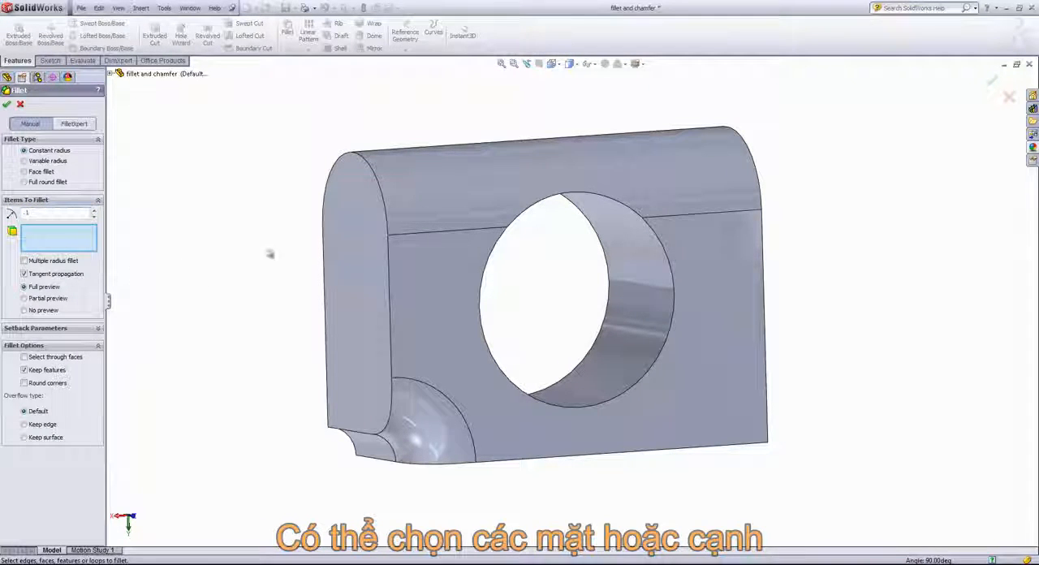
key("Return")
middle_click_drag(235, 292, 174, 157)
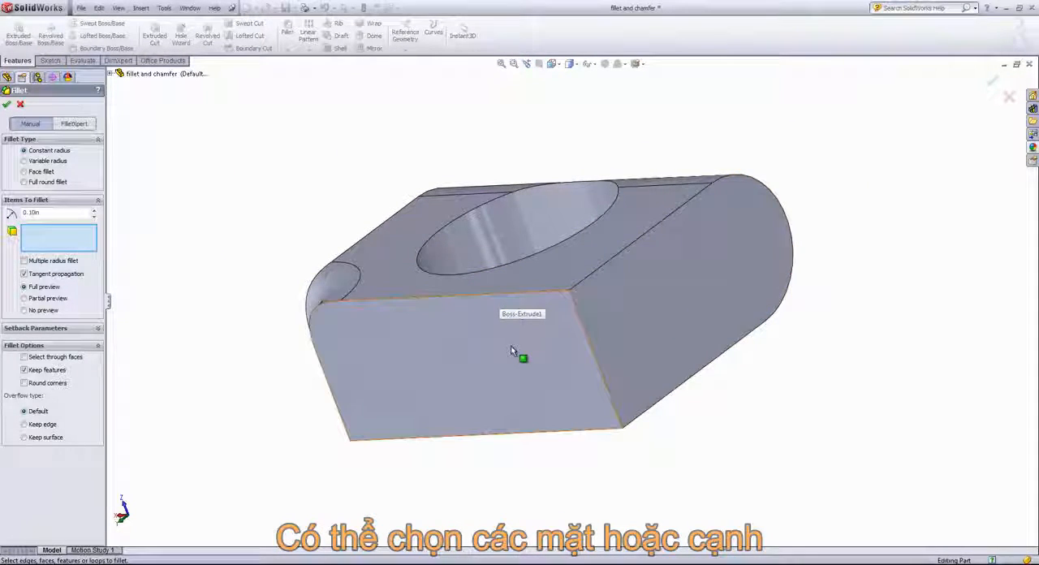
Try selecting the rectangular narrow face and the adjoining rounded end face for the fillet, and deselect both
left_click(422, 347)
left_click(685, 298)
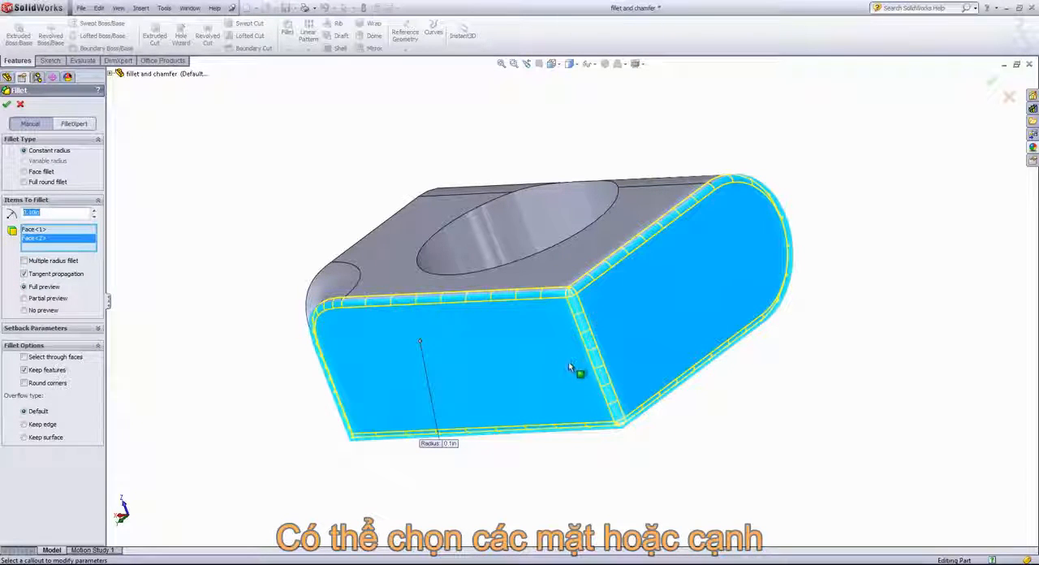
left_click(514, 364)
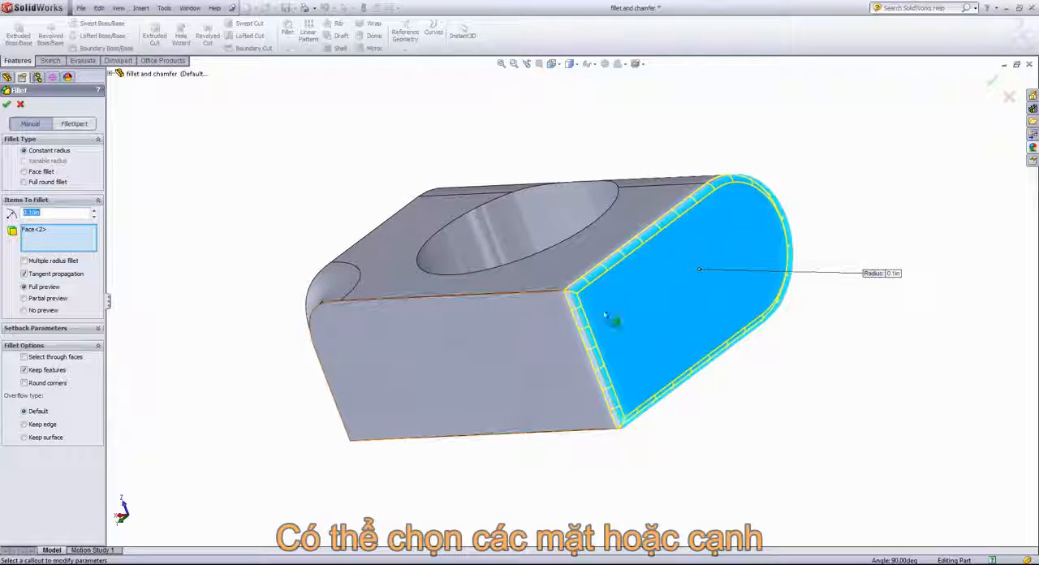
left_click(638, 297)
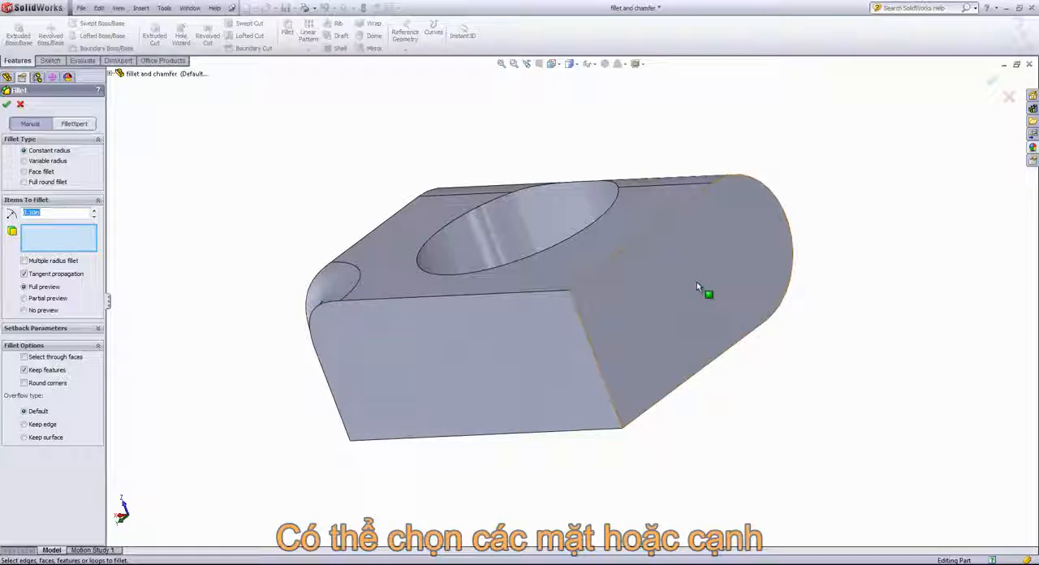
Fillet the rounded end face and both long edges of the adjoining narrow face, checking the preview without tangent propagation before applying
left_click(652, 288)
left_click(487, 297)
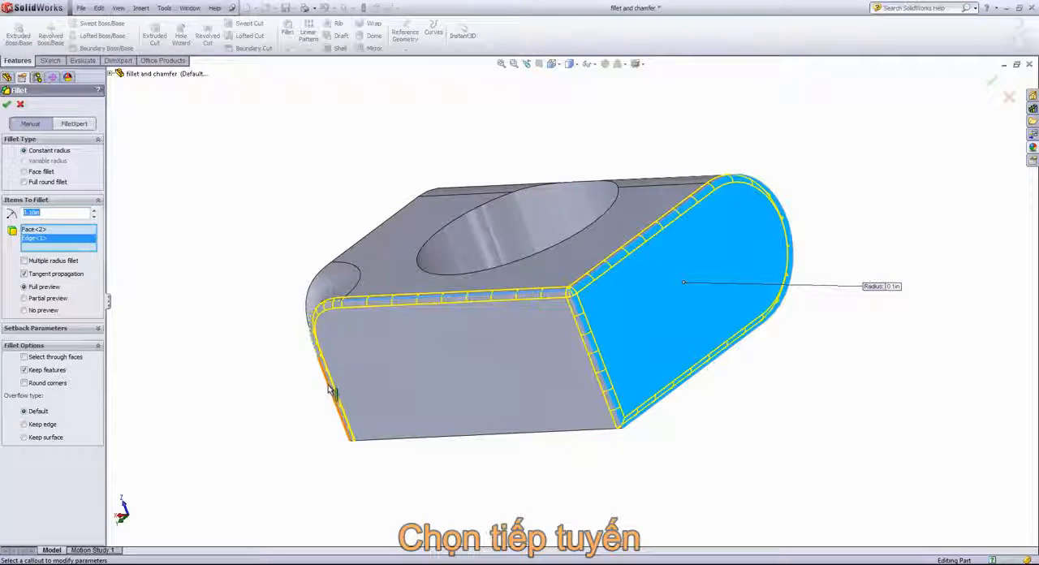
left_click(24, 275)
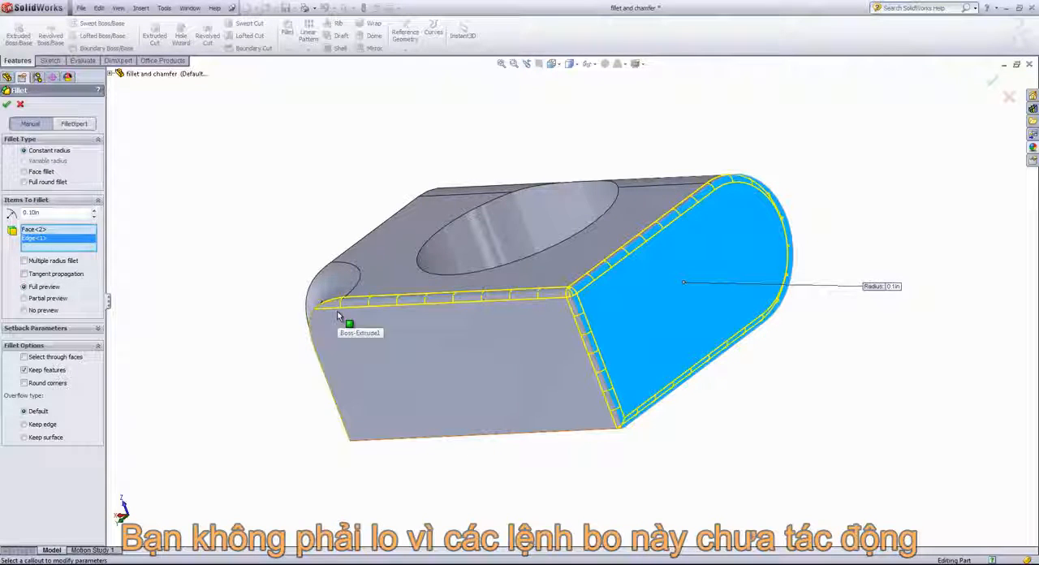
left_click(55, 274)
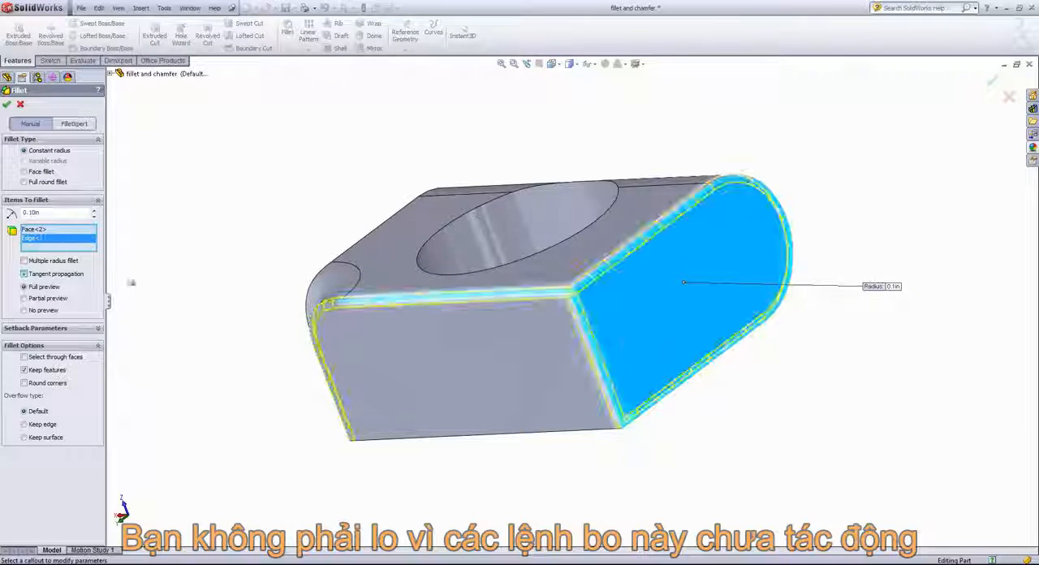
left_click(469, 440)
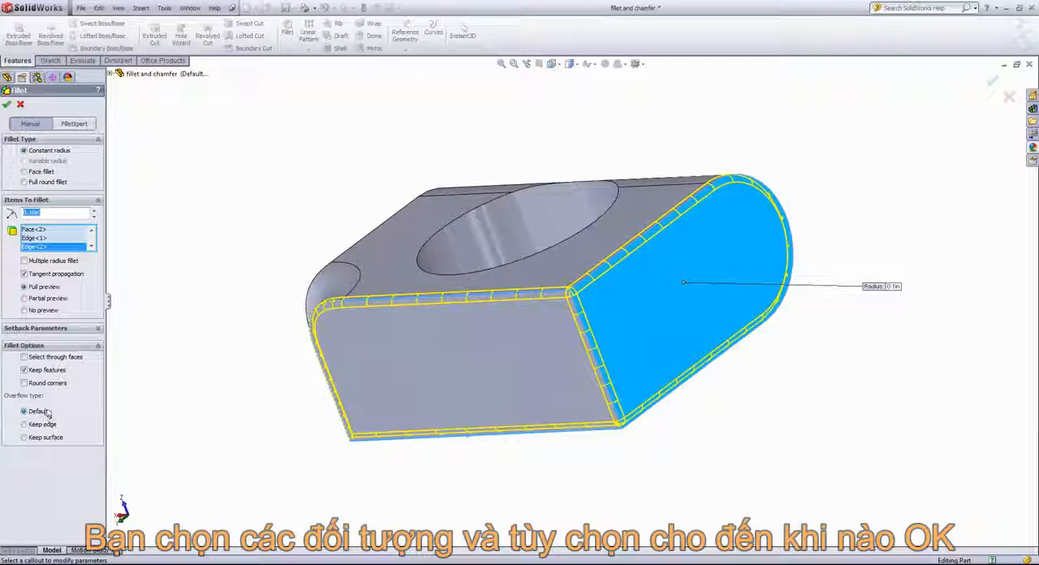
left_click(7, 103)
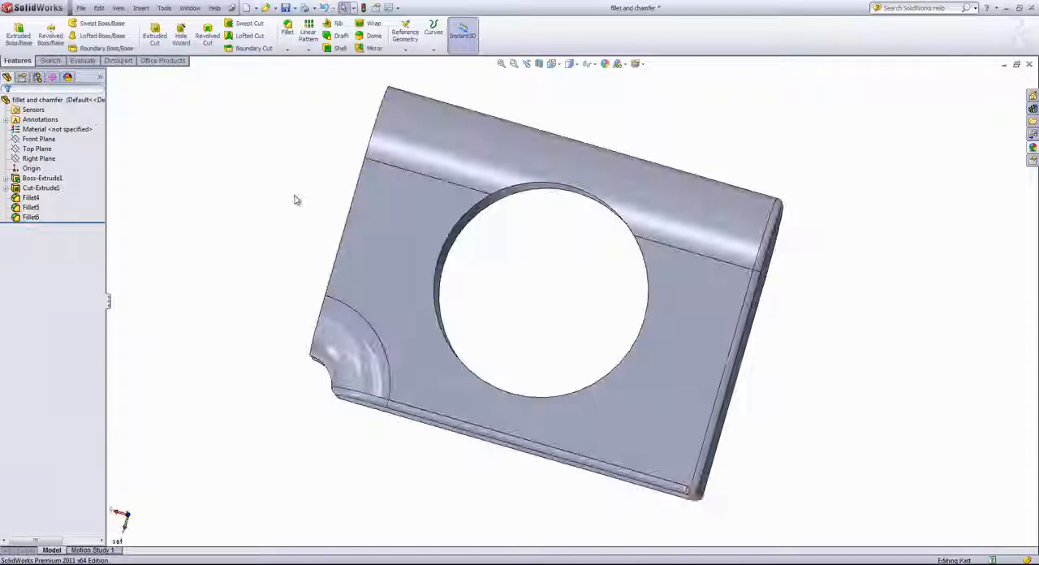
Set up a variable radius fillet on the hole edge with control points at 25%, 50% and 75%, assigning 0.1 in to all unassigned points
left_click(287, 31)
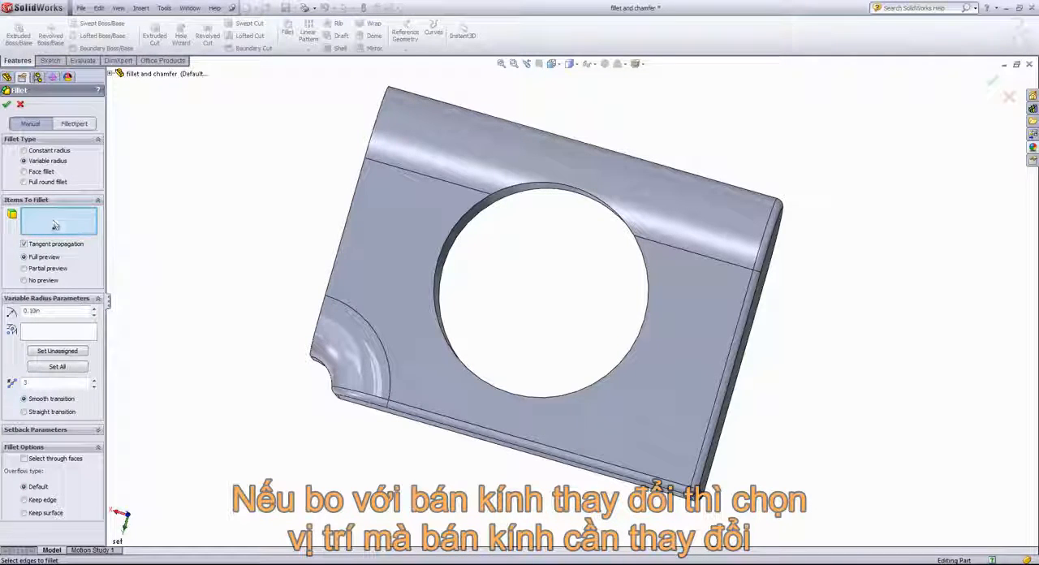
left_click(436, 289)
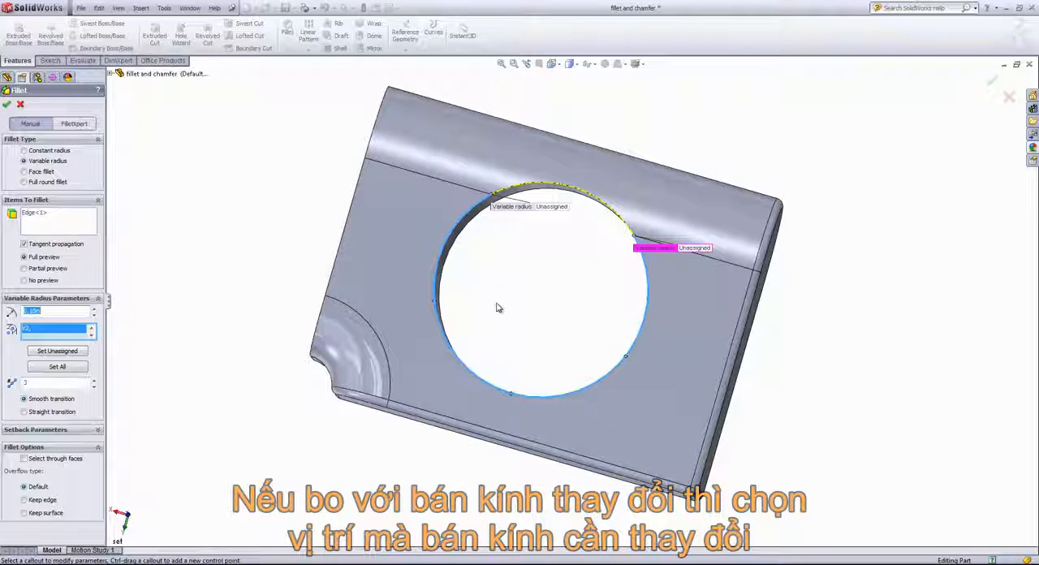
left_click(434, 302)
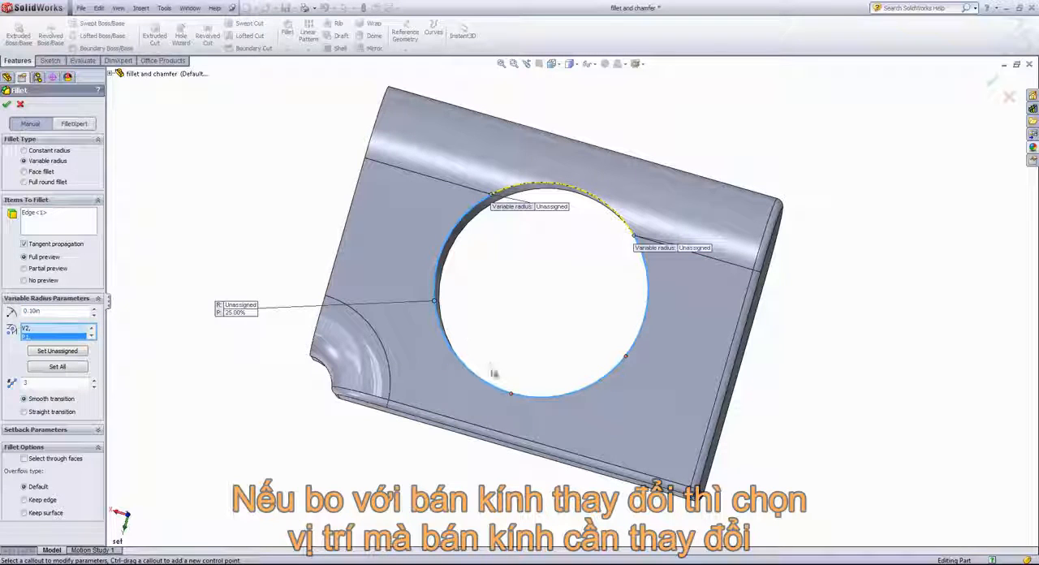
left_click(511, 394)
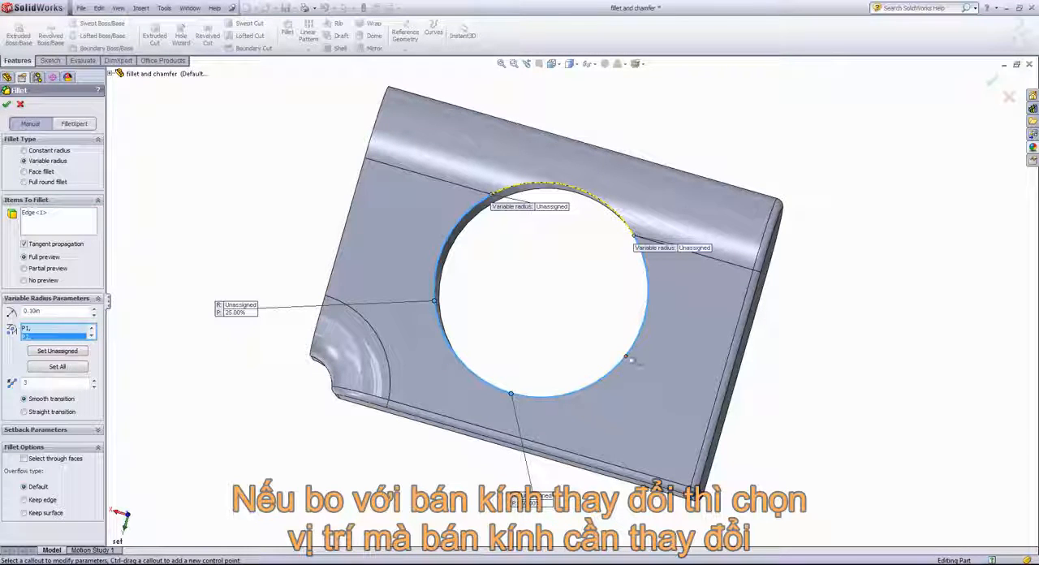
left_click(626, 357)
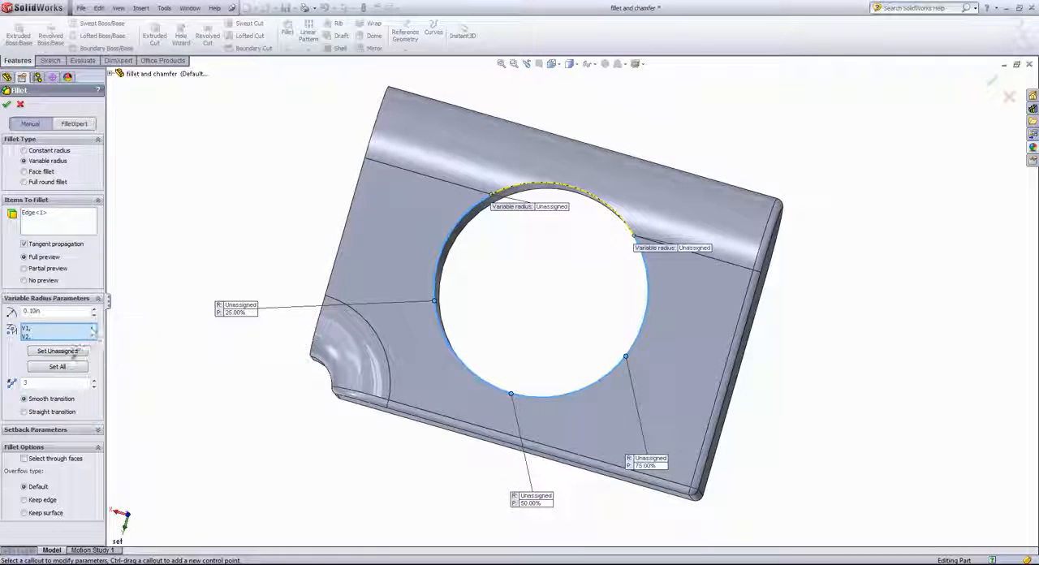
left_click(57, 352)
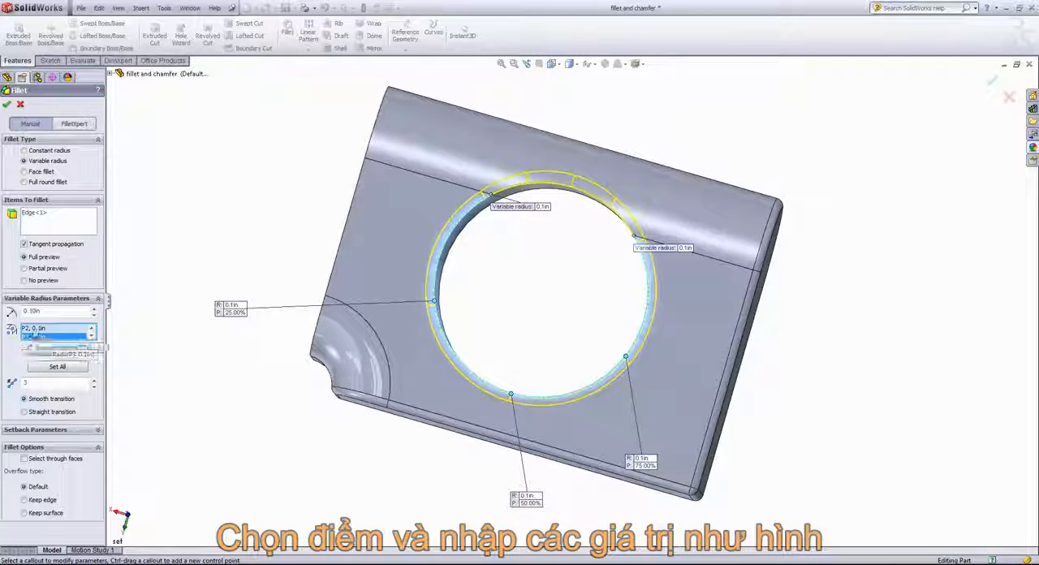
Set the variable radius to 0.5 in at the 50% control point and 0.25 in at the 25% control point
left_click(91, 330)
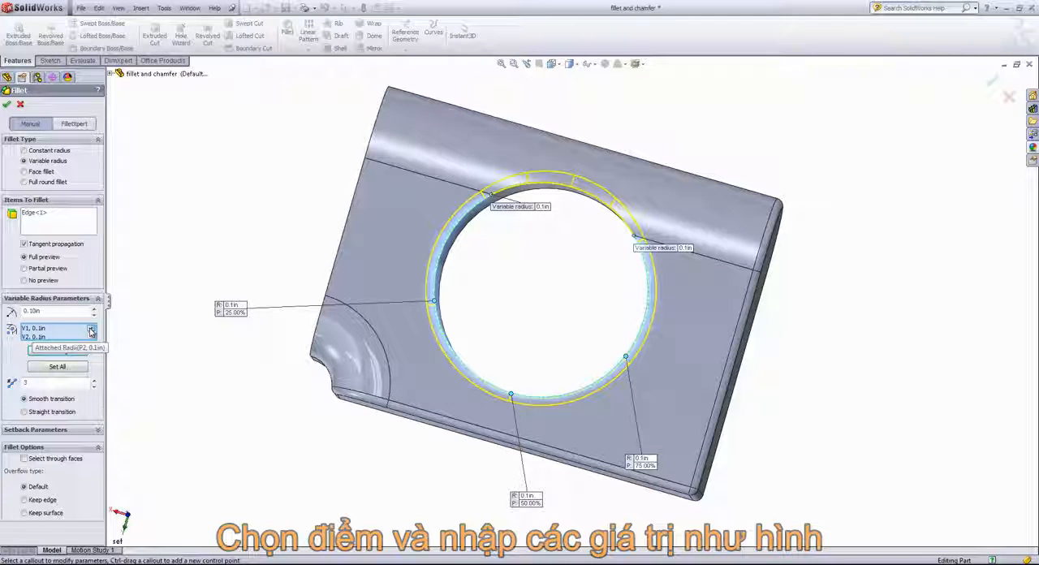
left_click(92, 339)
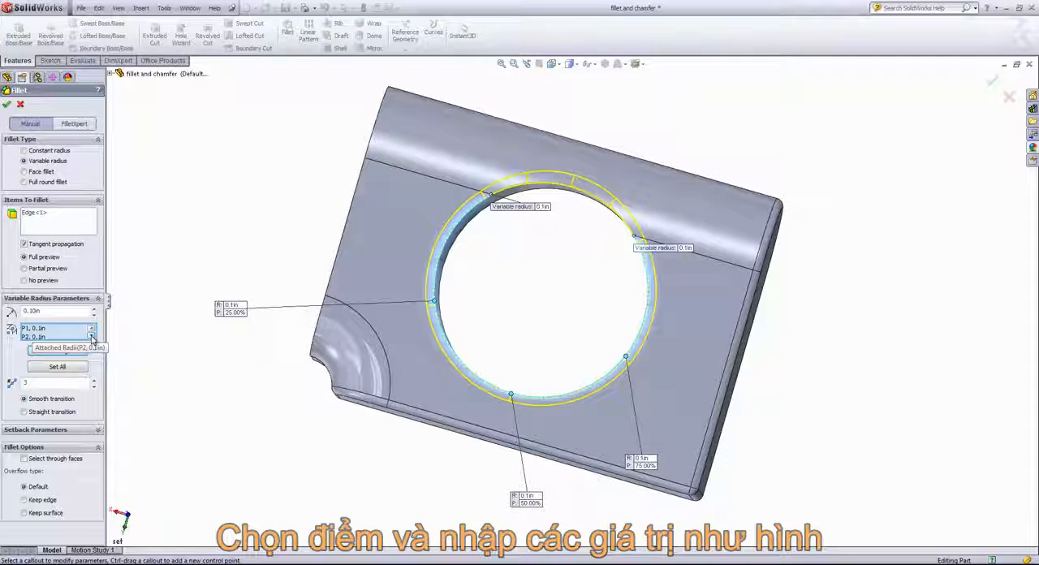
left_click(38, 337)
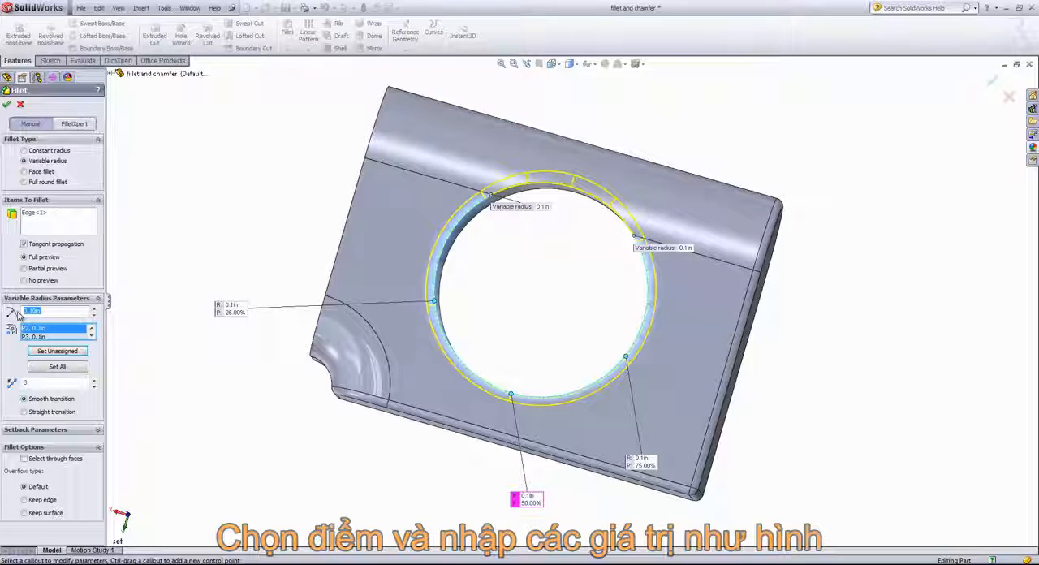
type("0.5")
key("Return")
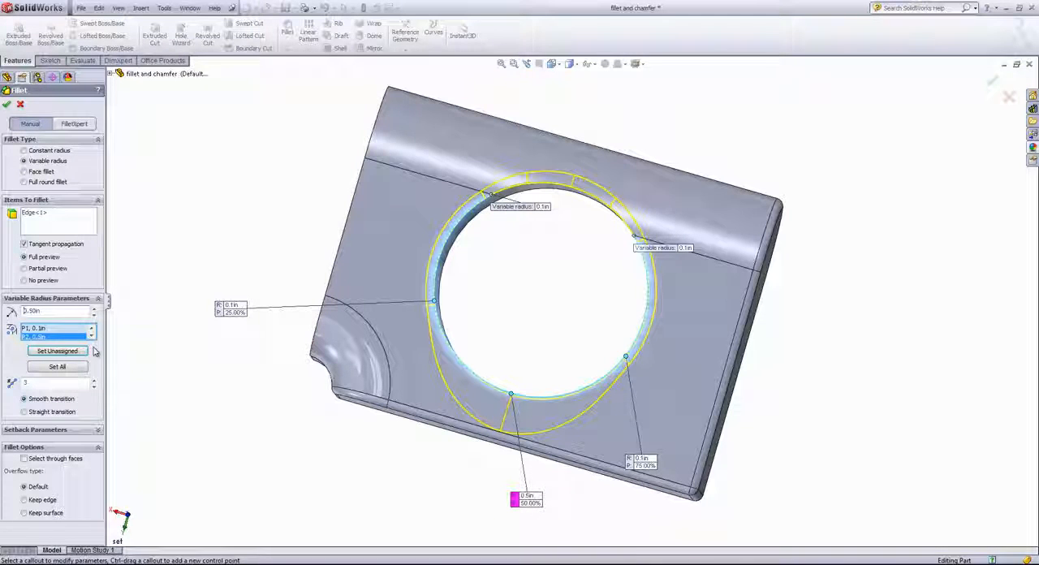
left_click(51, 328)
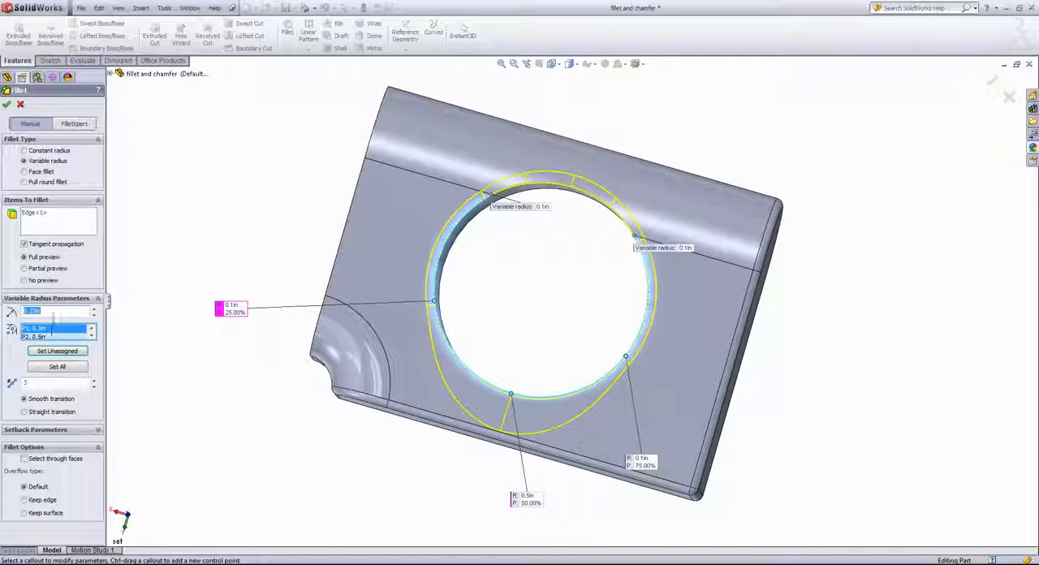
type("0.25")
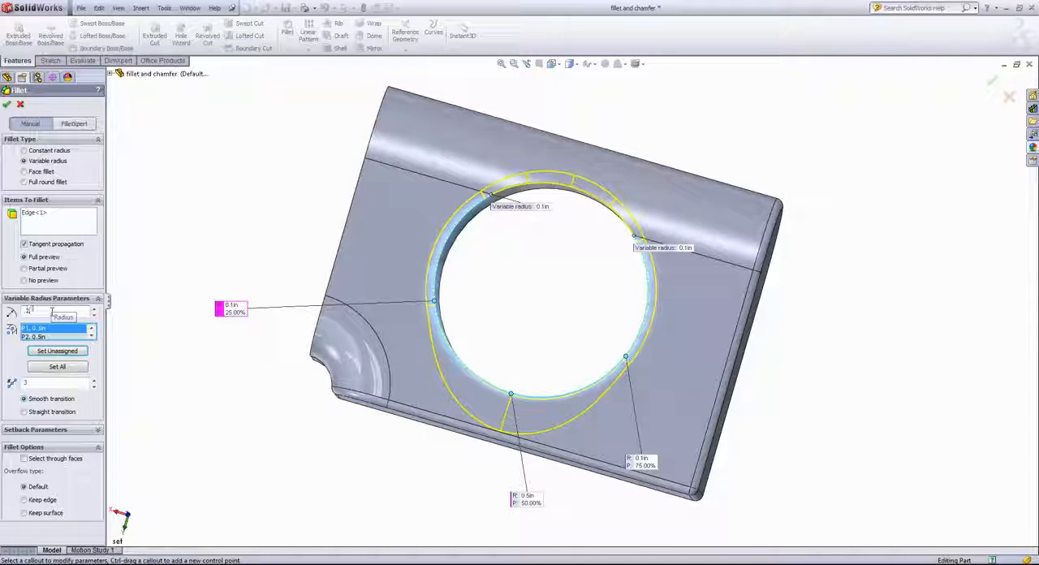
key("Return")
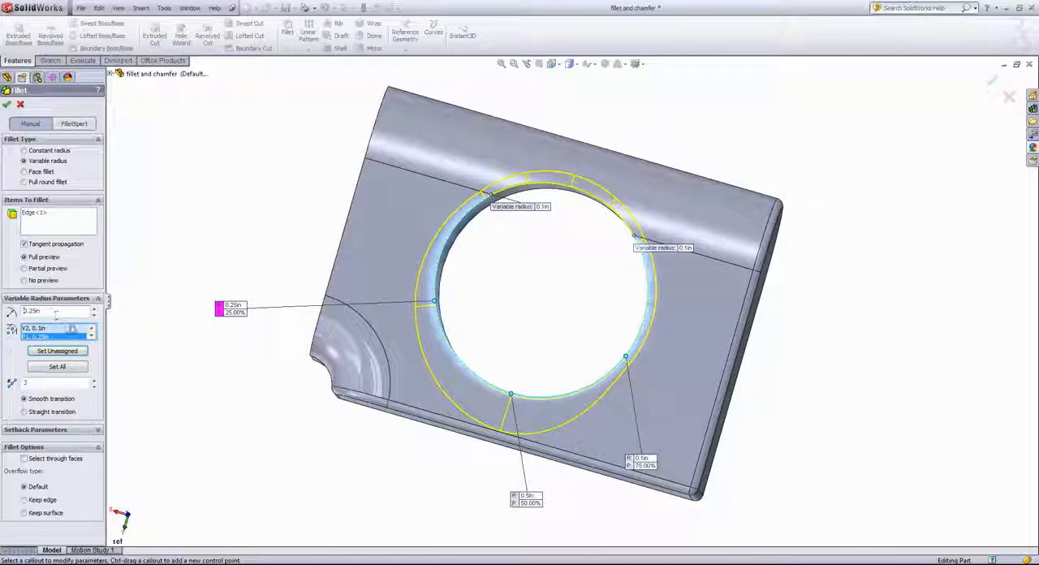
Set the radius to 0.2 in at the 75% control point and apply the variable radius fillet
left_click(91, 337)
left_click(92, 337)
left_click(38, 337)
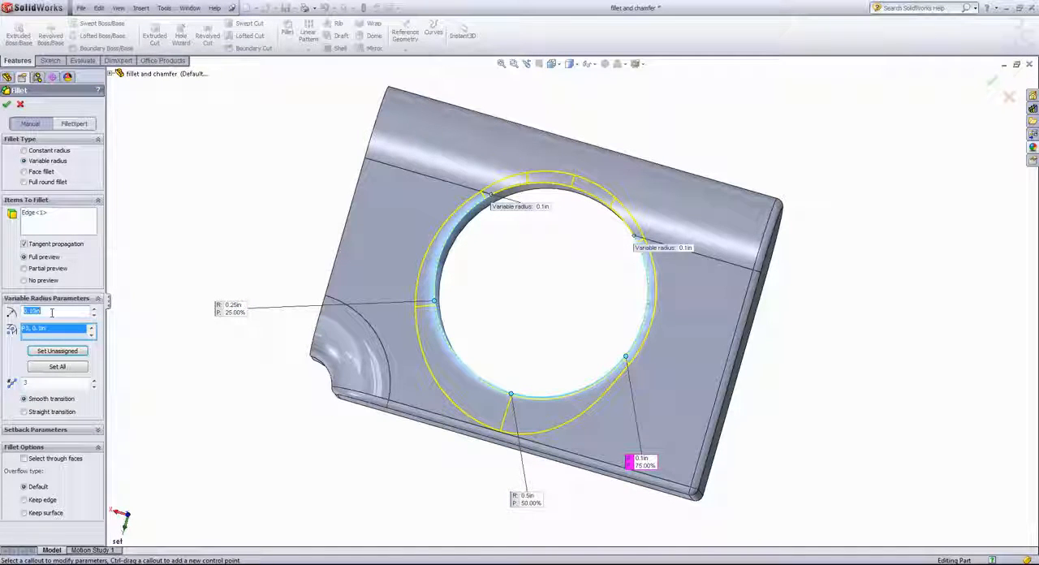
left_click_drag(44, 311, 22, 318)
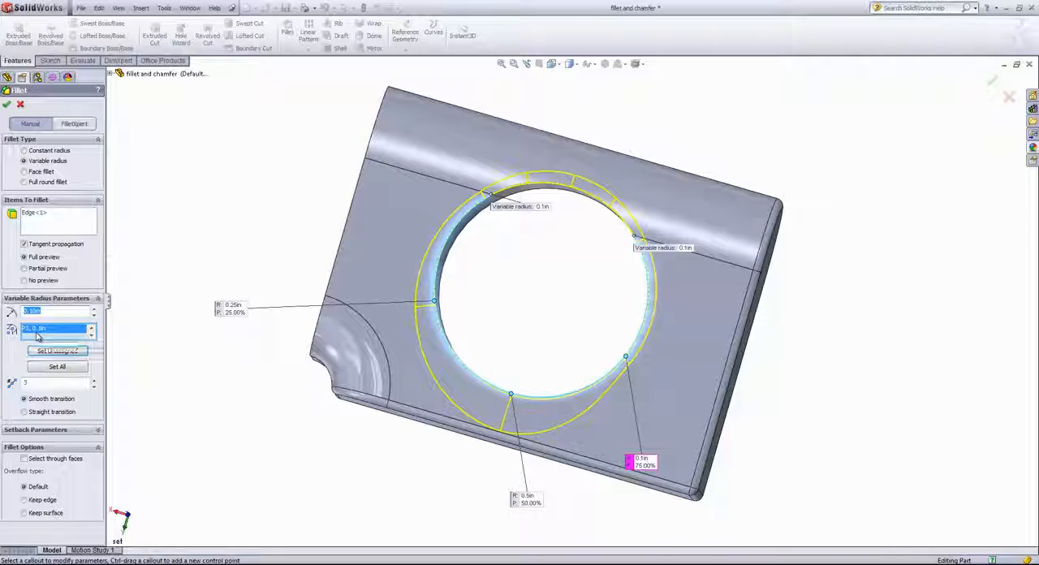
type(".2")
key("Return")
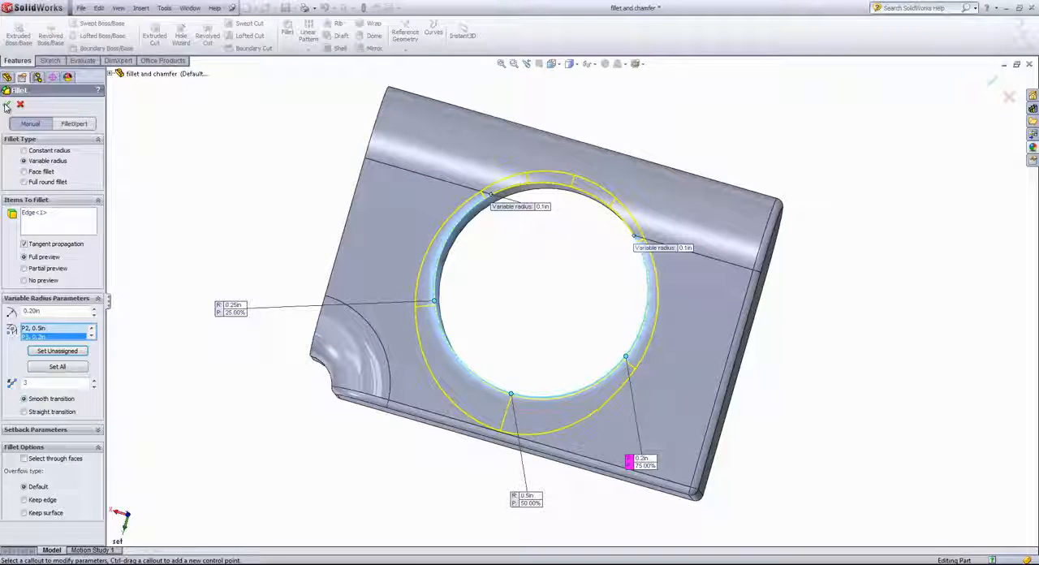
left_click(6, 107)
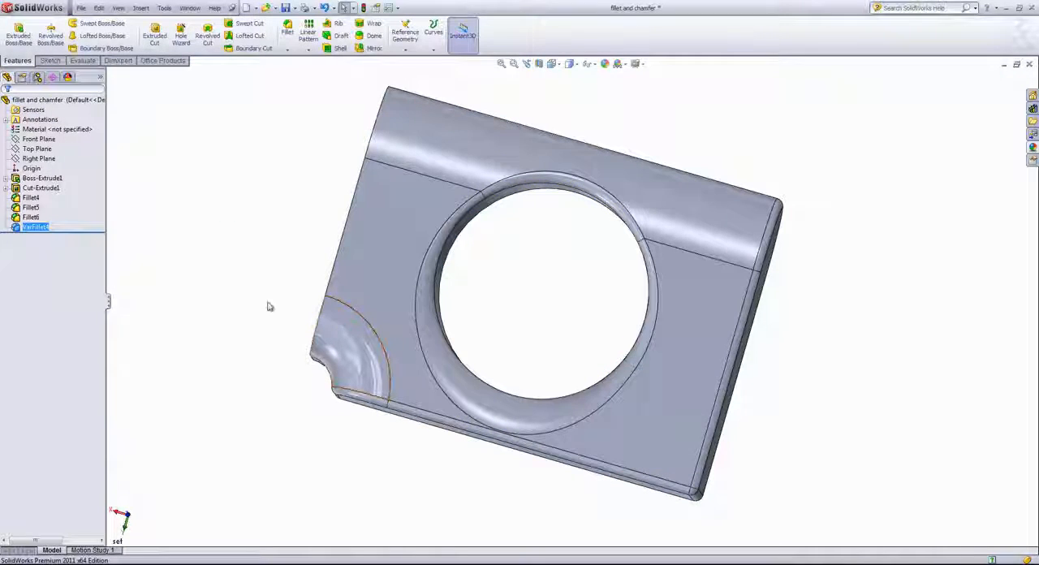
Start an angle-distance chamfer on the unfilleted hole edge and the long edge of the notched end face, comparing the preview without tangent propagation
mouse_move(269, 306)
middle_mouse_down()
mouse_move(281, 200)
mouse_move(288, 214)
middle_mouse_up()
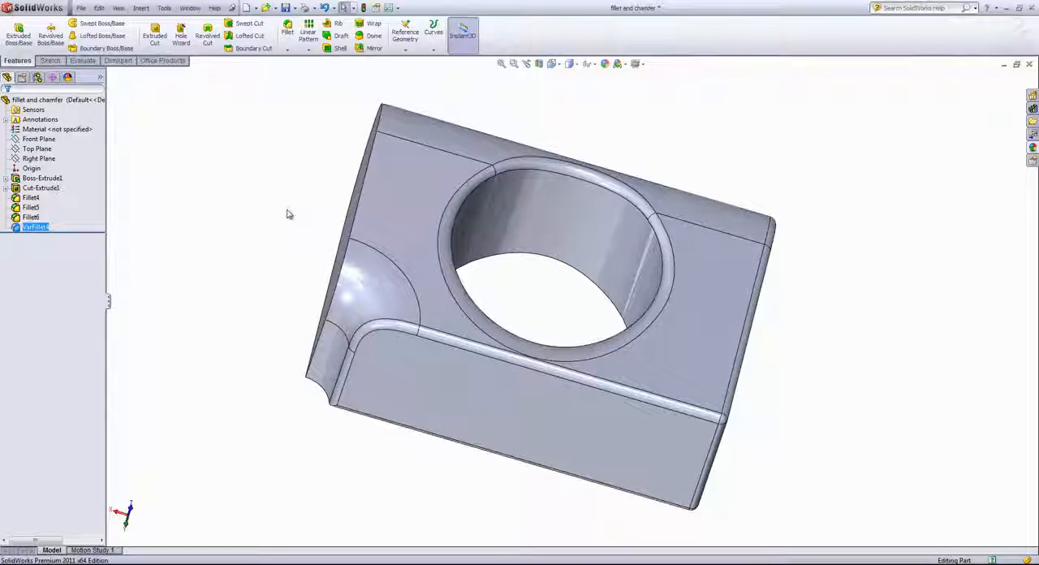
middle_click_drag(237, 241, 401, 193)
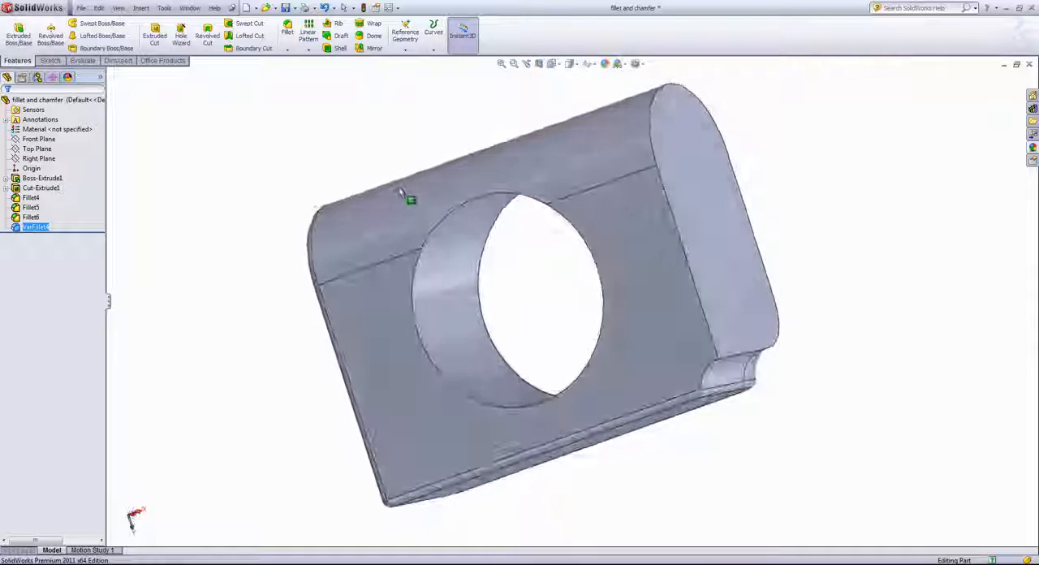
left_click(288, 49)
left_click(296, 72)
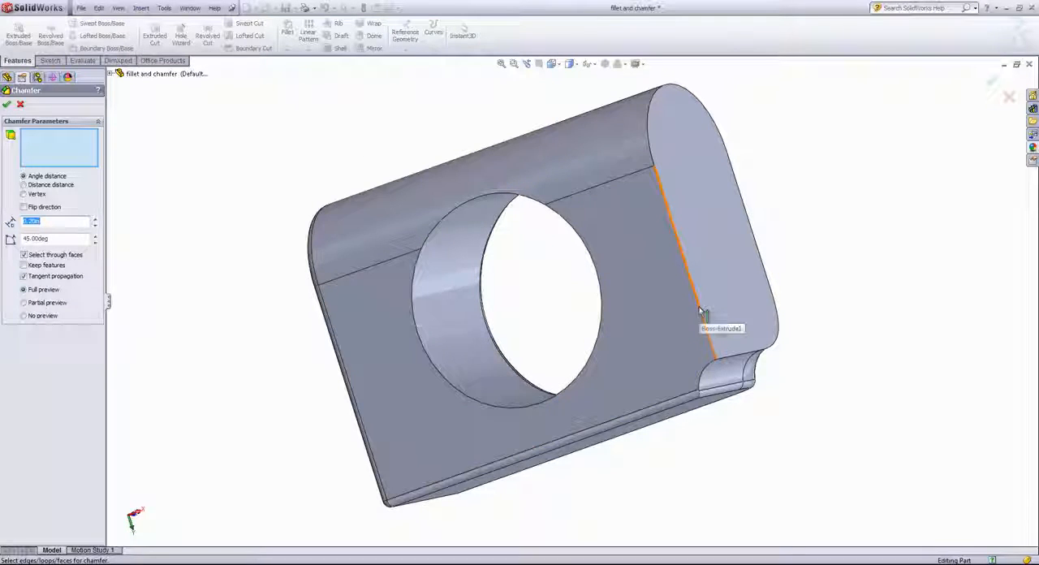
left_click(599, 271)
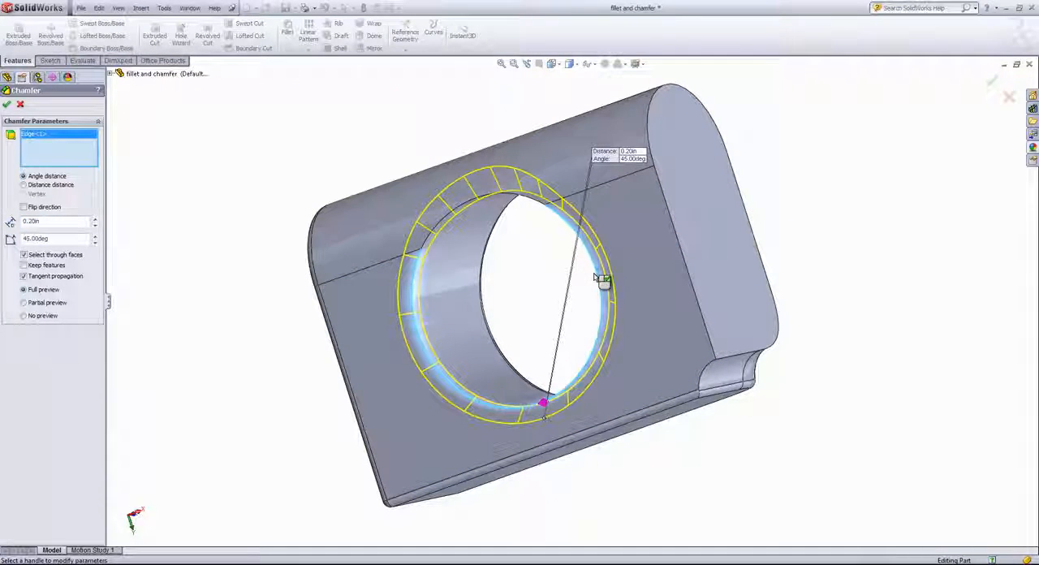
left_click(684, 264)
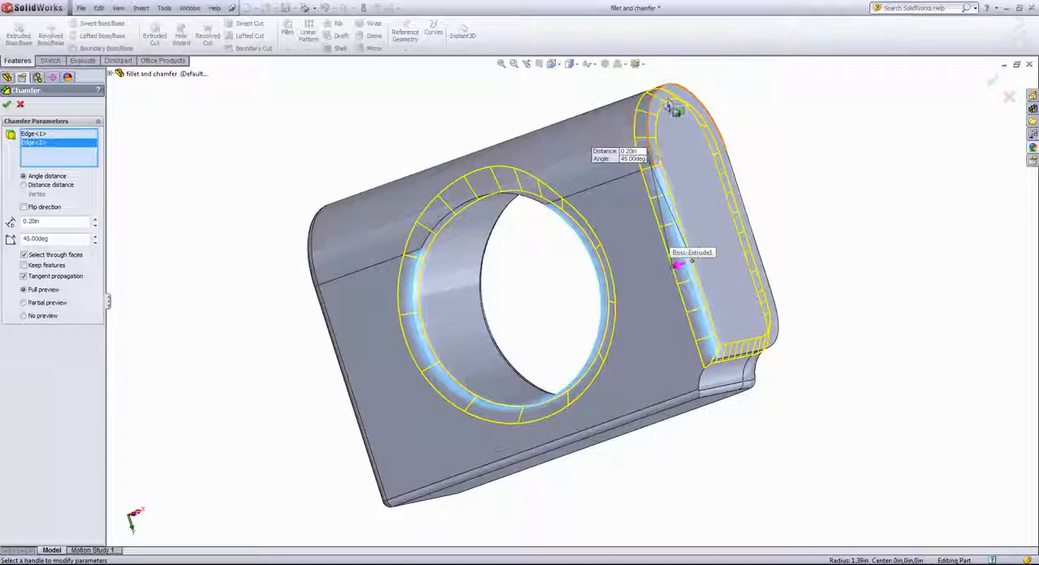
left_click(57, 278)
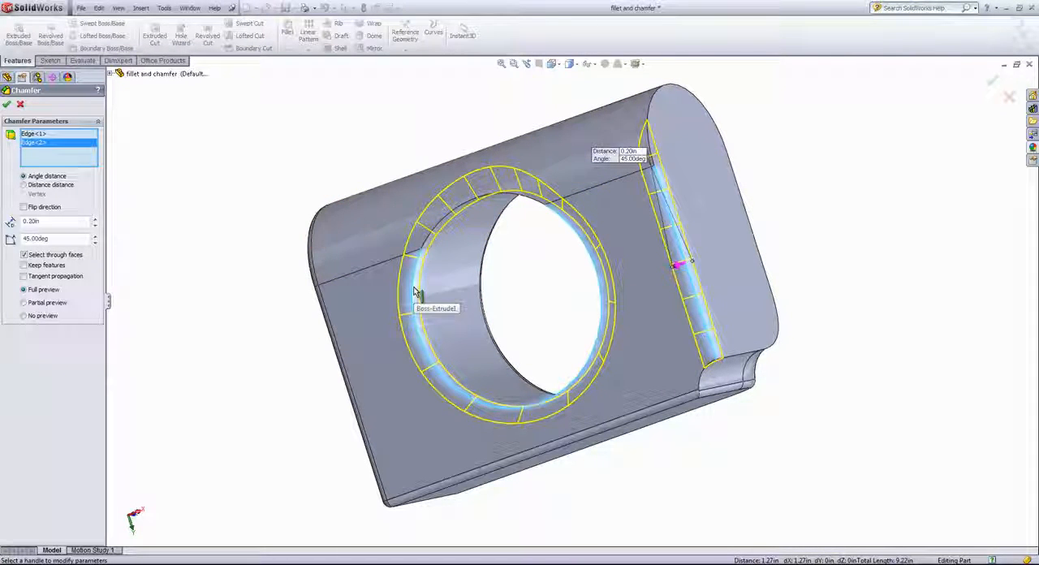
left_click(24, 276)
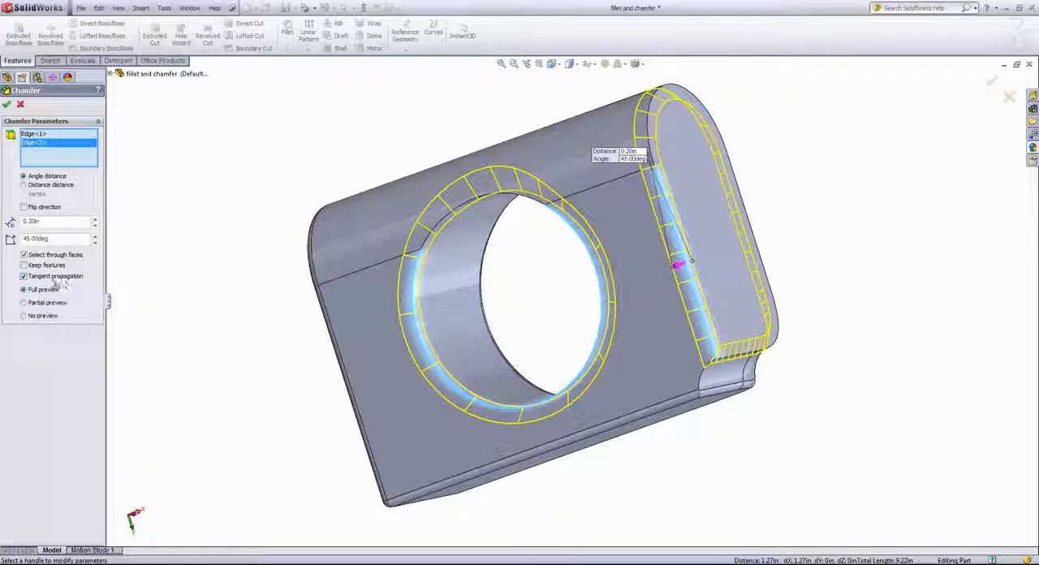
Set the chamfer distance to 0.2 in and apply the chamfer with tangent propagation on
double_click(34, 221)
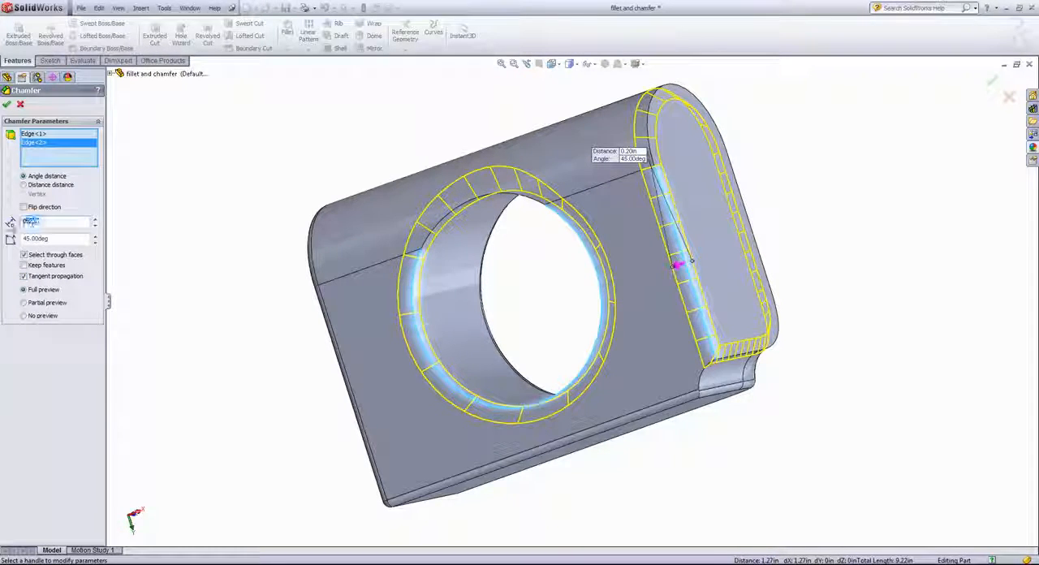
key("BackSpace")
type(".2")
key("Return")
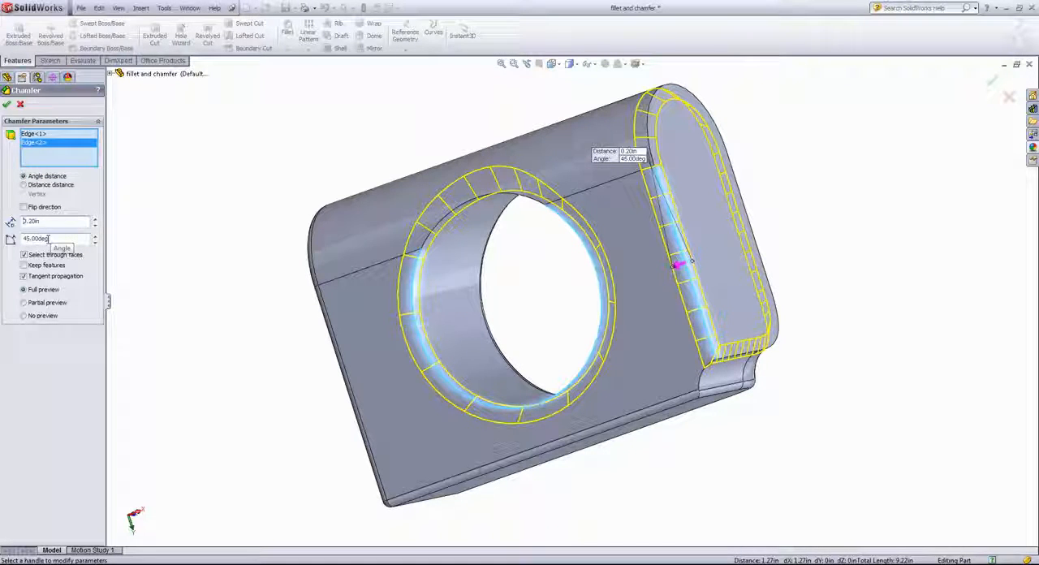
left_click(7, 104)
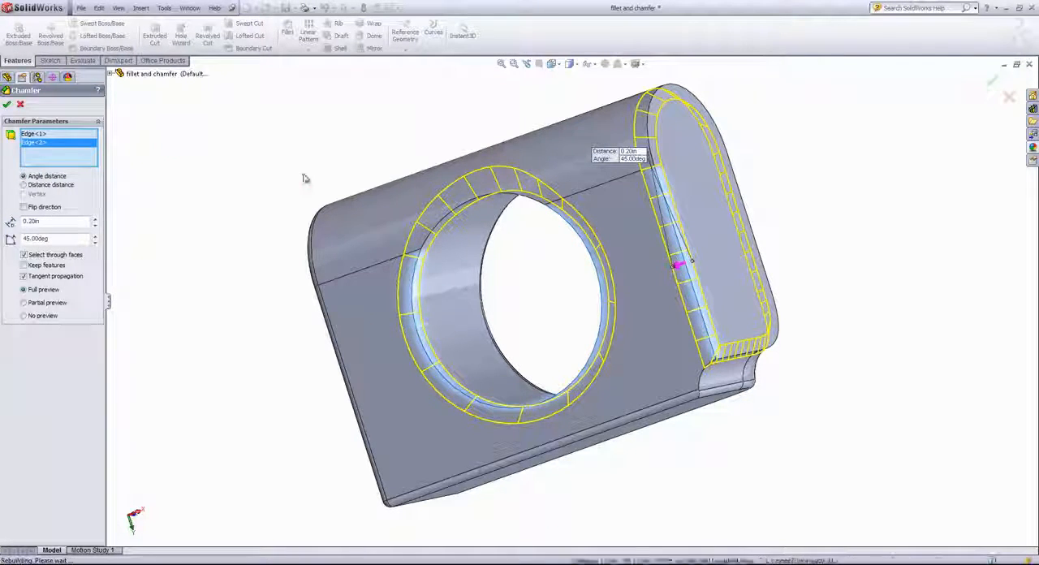